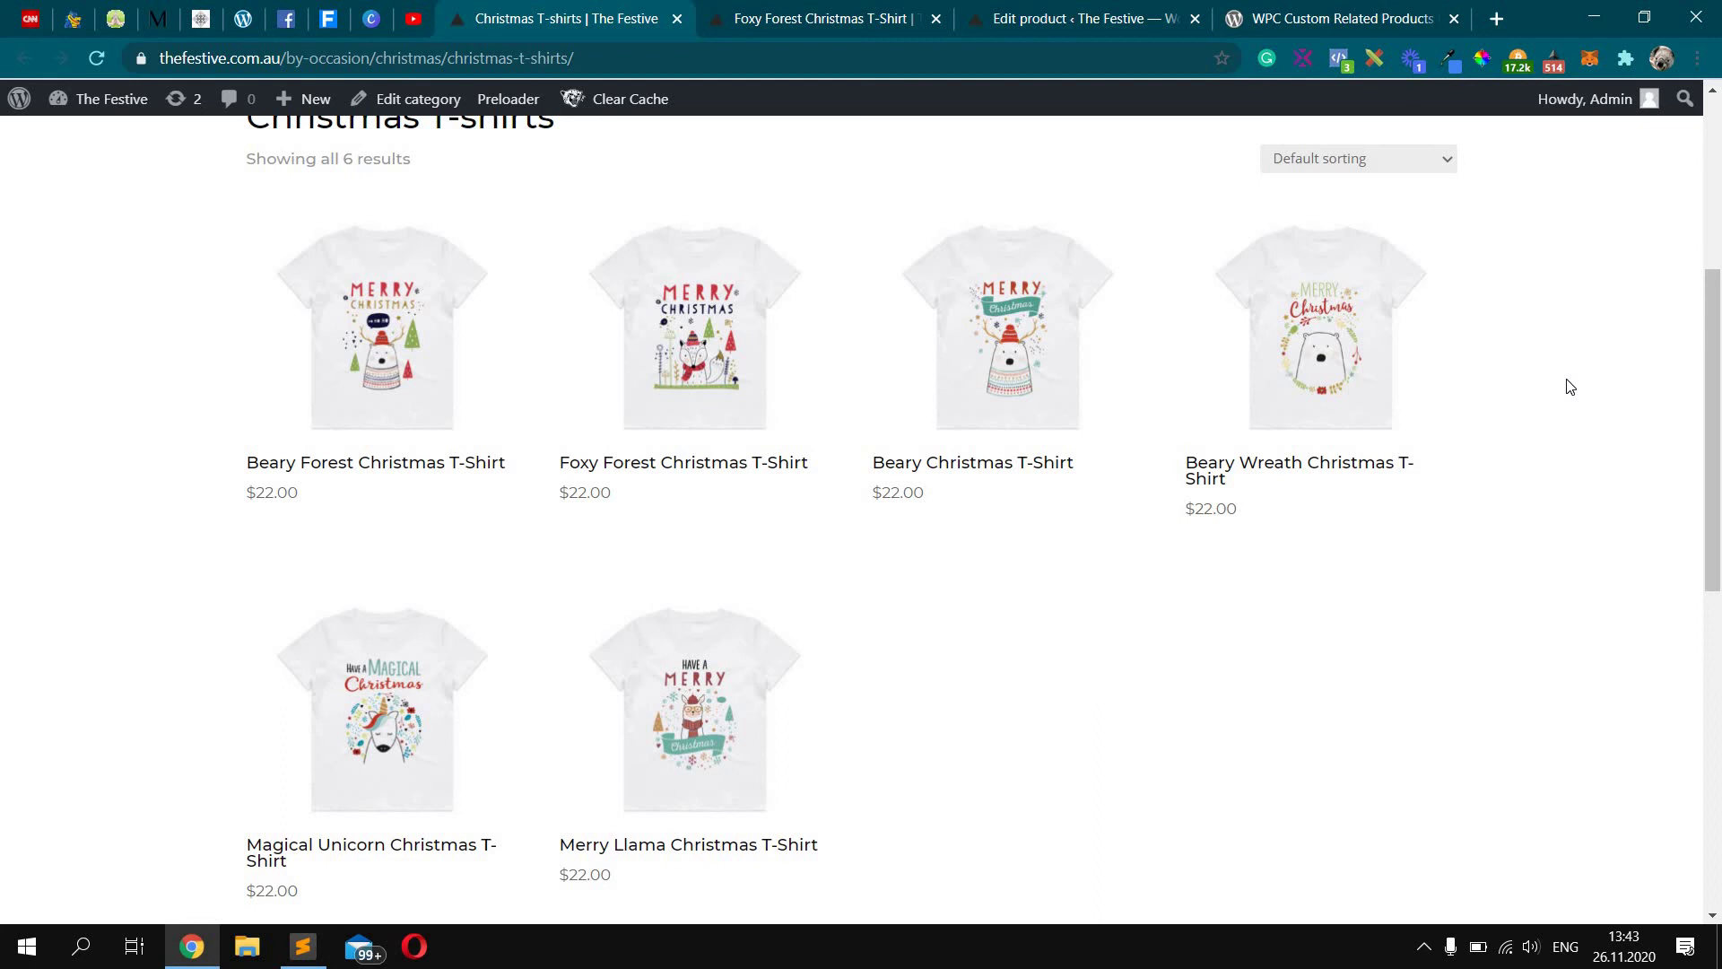
On the Foxy Forest Christmas T-Shirt page, review the product title and the Related products section.
{"action": "left_click", "coordinate": [877, 11]}
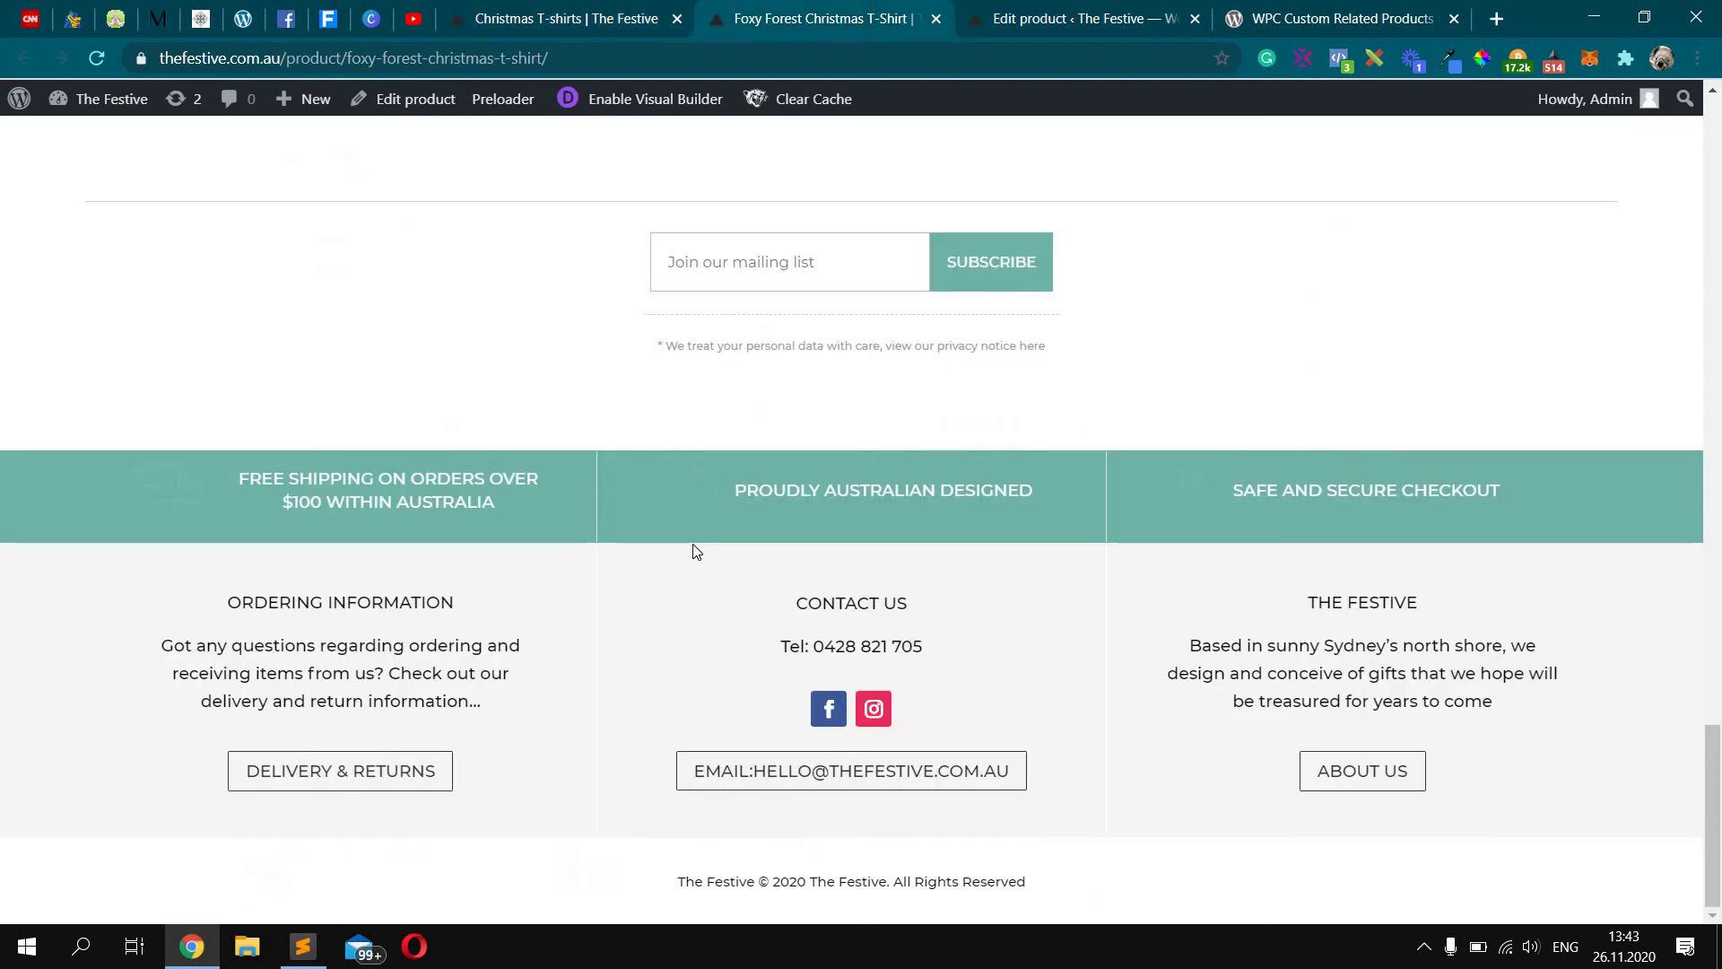
{"action": "scroll", "coordinate": [697, 551], "scroll_direction": "up", "scroll_amount": 9}
{"action": "left_click_drag", "start_coordinate": [240, 348], "coordinate": [386, 334]}
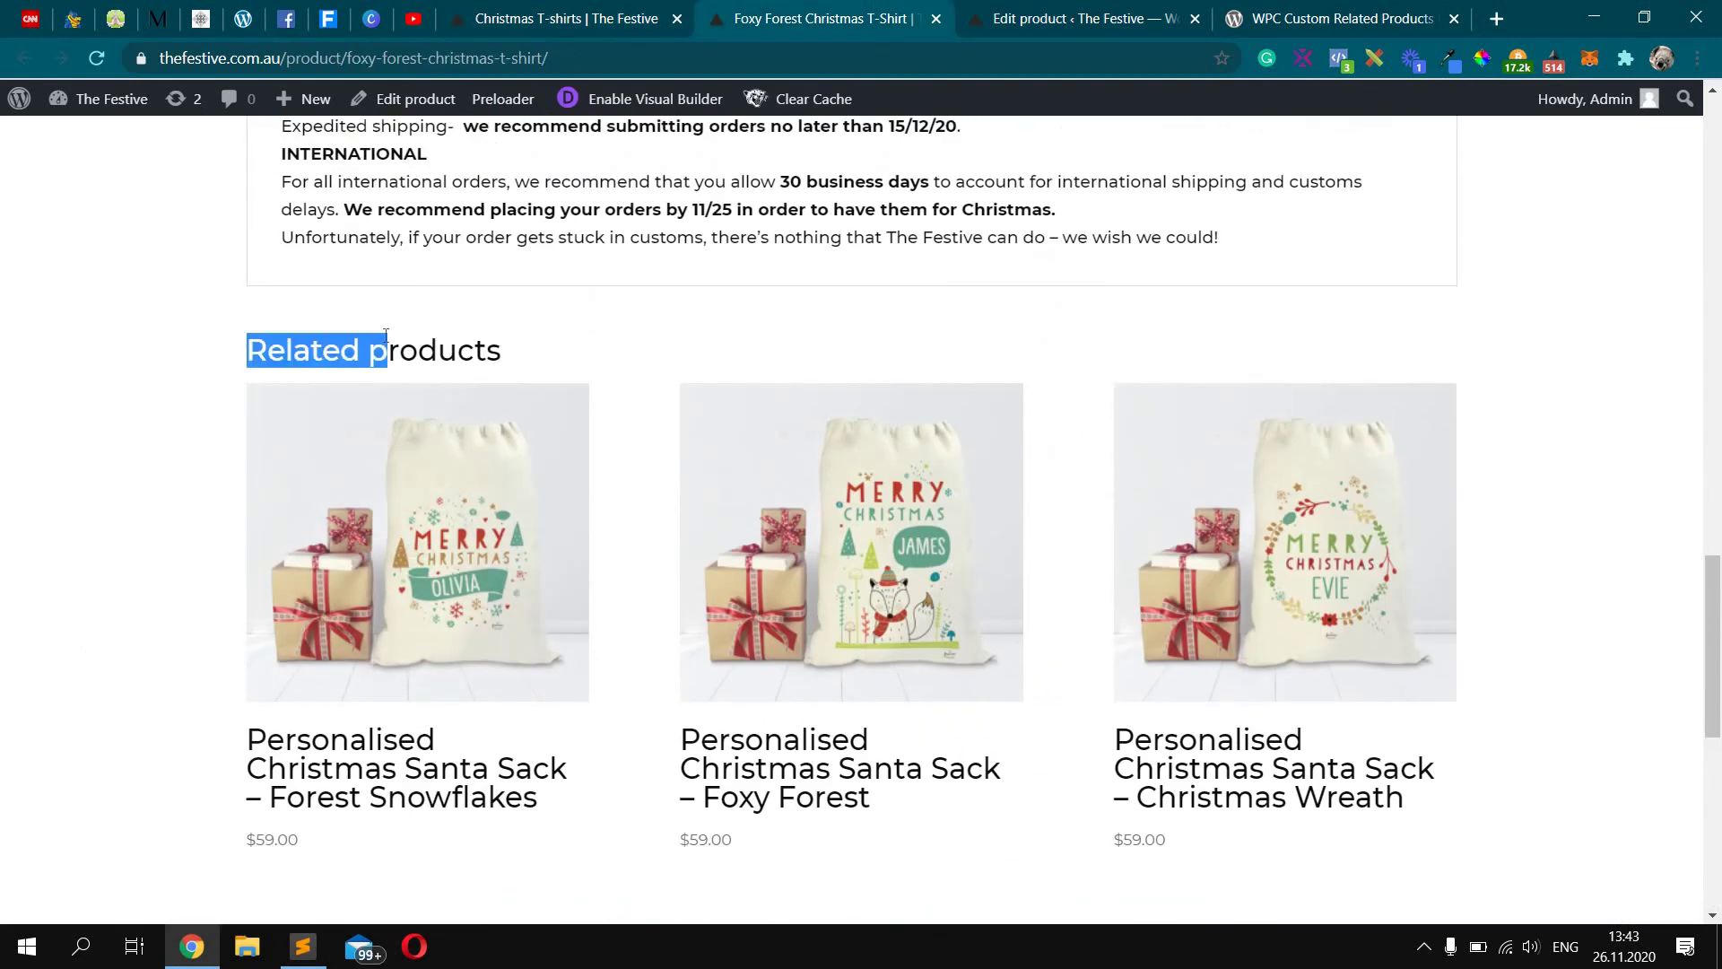
{"action": "left_click", "coordinate": [385, 334]}
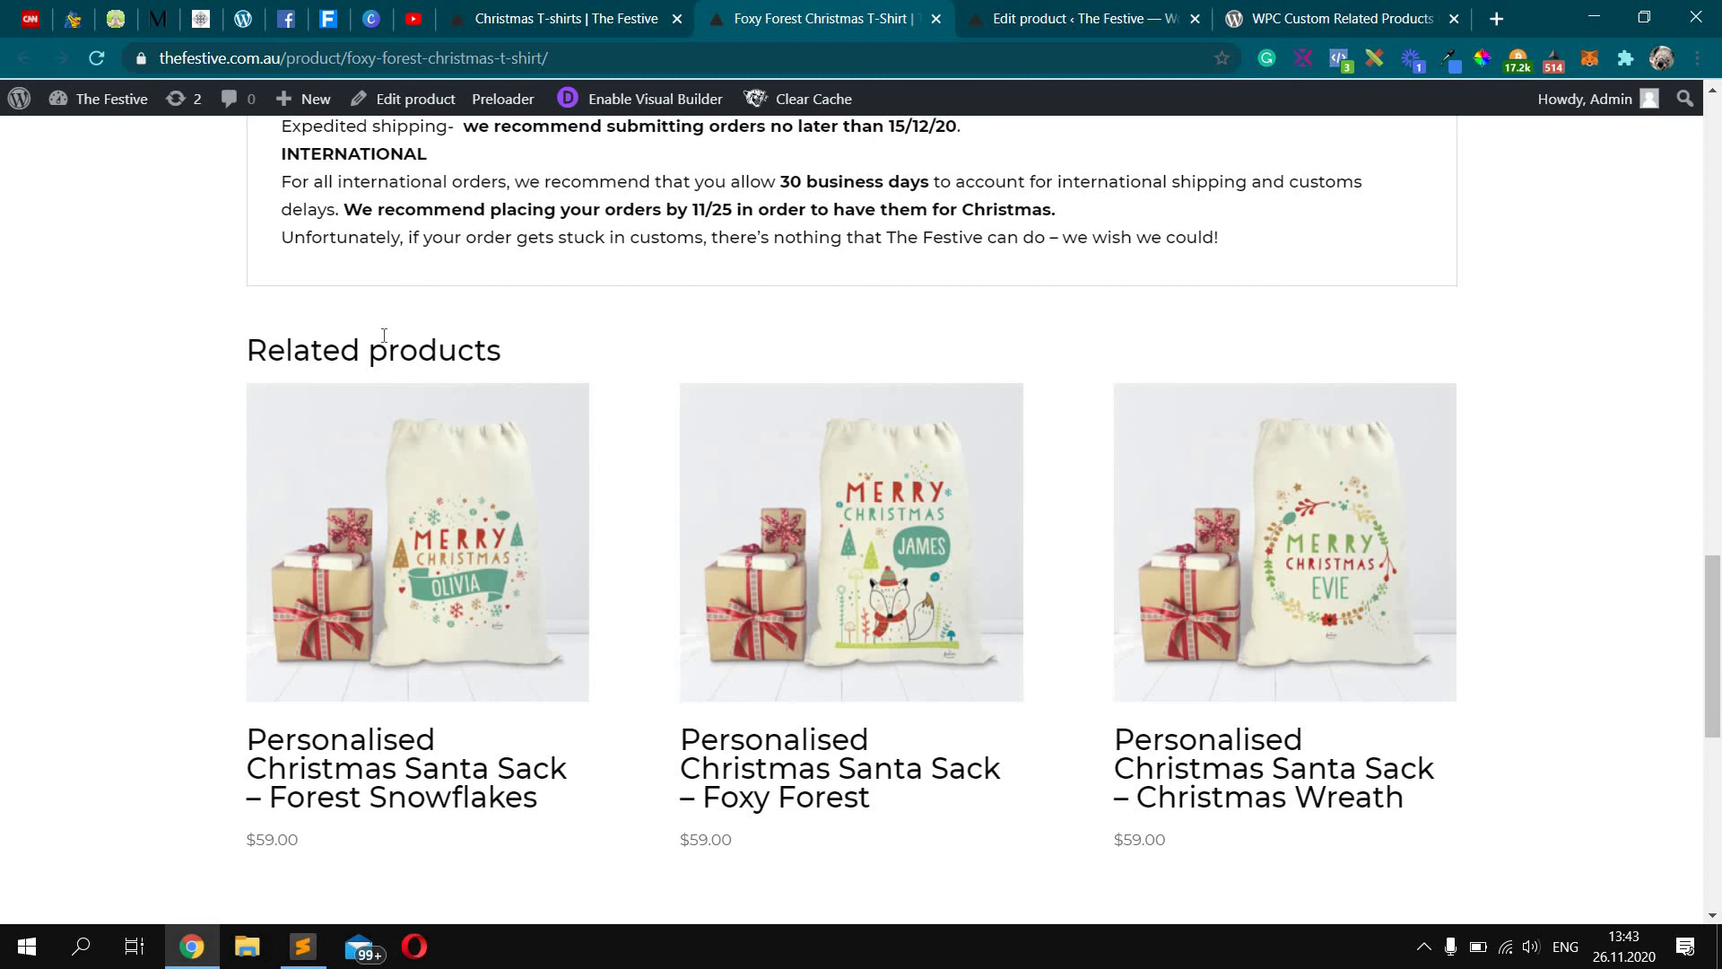
{"action": "scroll", "coordinate": [744, 491], "scroll_direction": "up", "scroll_amount": 12}
{"action": "scroll", "coordinate": [743, 491], "scroll_direction": "up", "scroll_amount": 6}
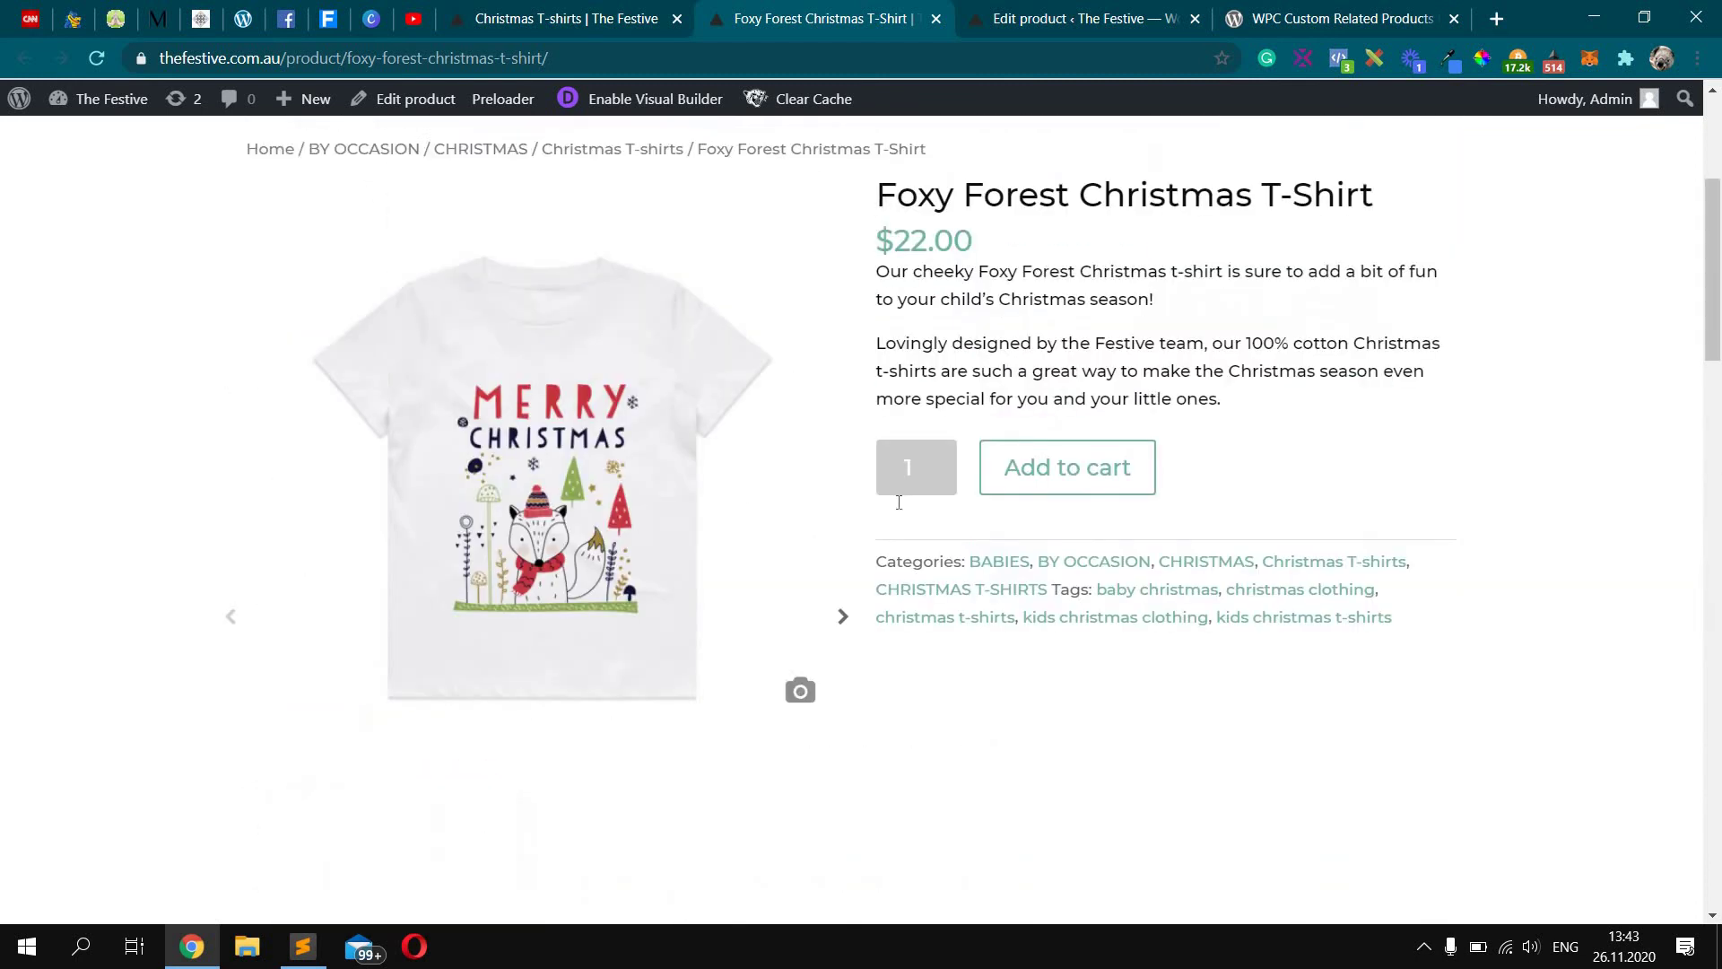
{"action": "left_click_drag", "start_coordinate": [897, 465], "coordinate": [1384, 463]}
{"action": "left_click", "coordinate": [1386, 463]}
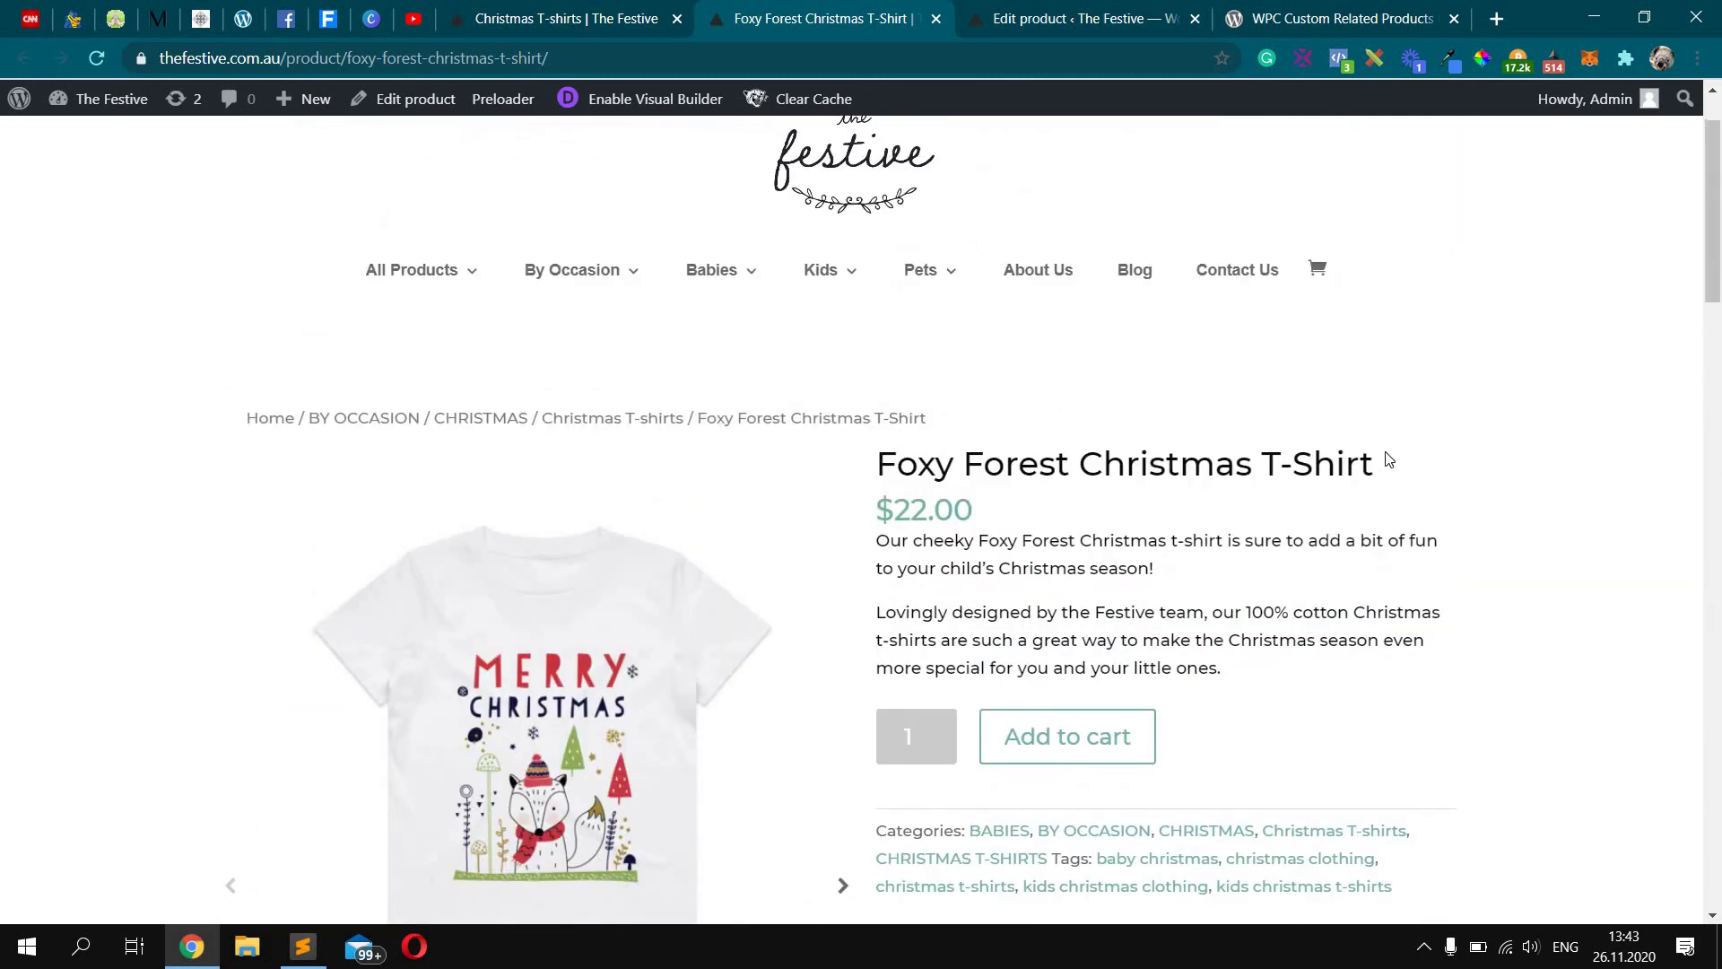
{"action": "scroll", "coordinate": [1389, 459], "scroll_direction": "down", "scroll_amount": 15}
{"action": "scroll", "coordinate": [1388, 459], "scroll_direction": "down", "scroll_amount": 1}
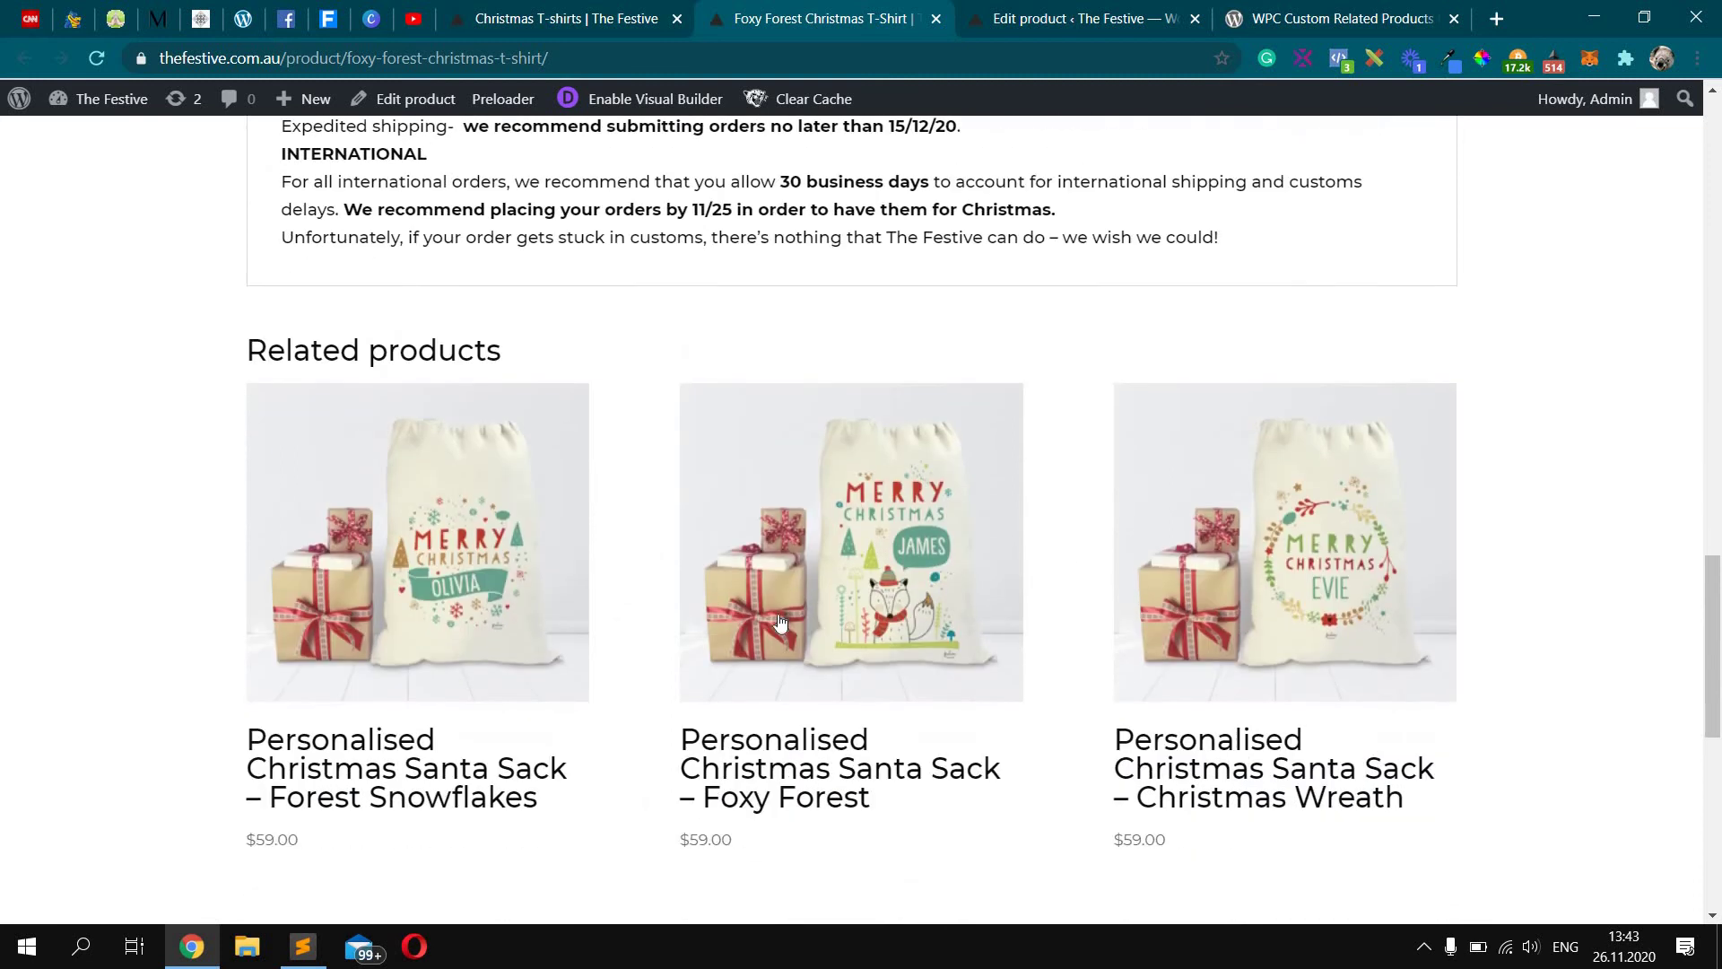
{"action": "left_click_drag", "start_coordinate": [419, 350], "coordinate": [340, 350]}
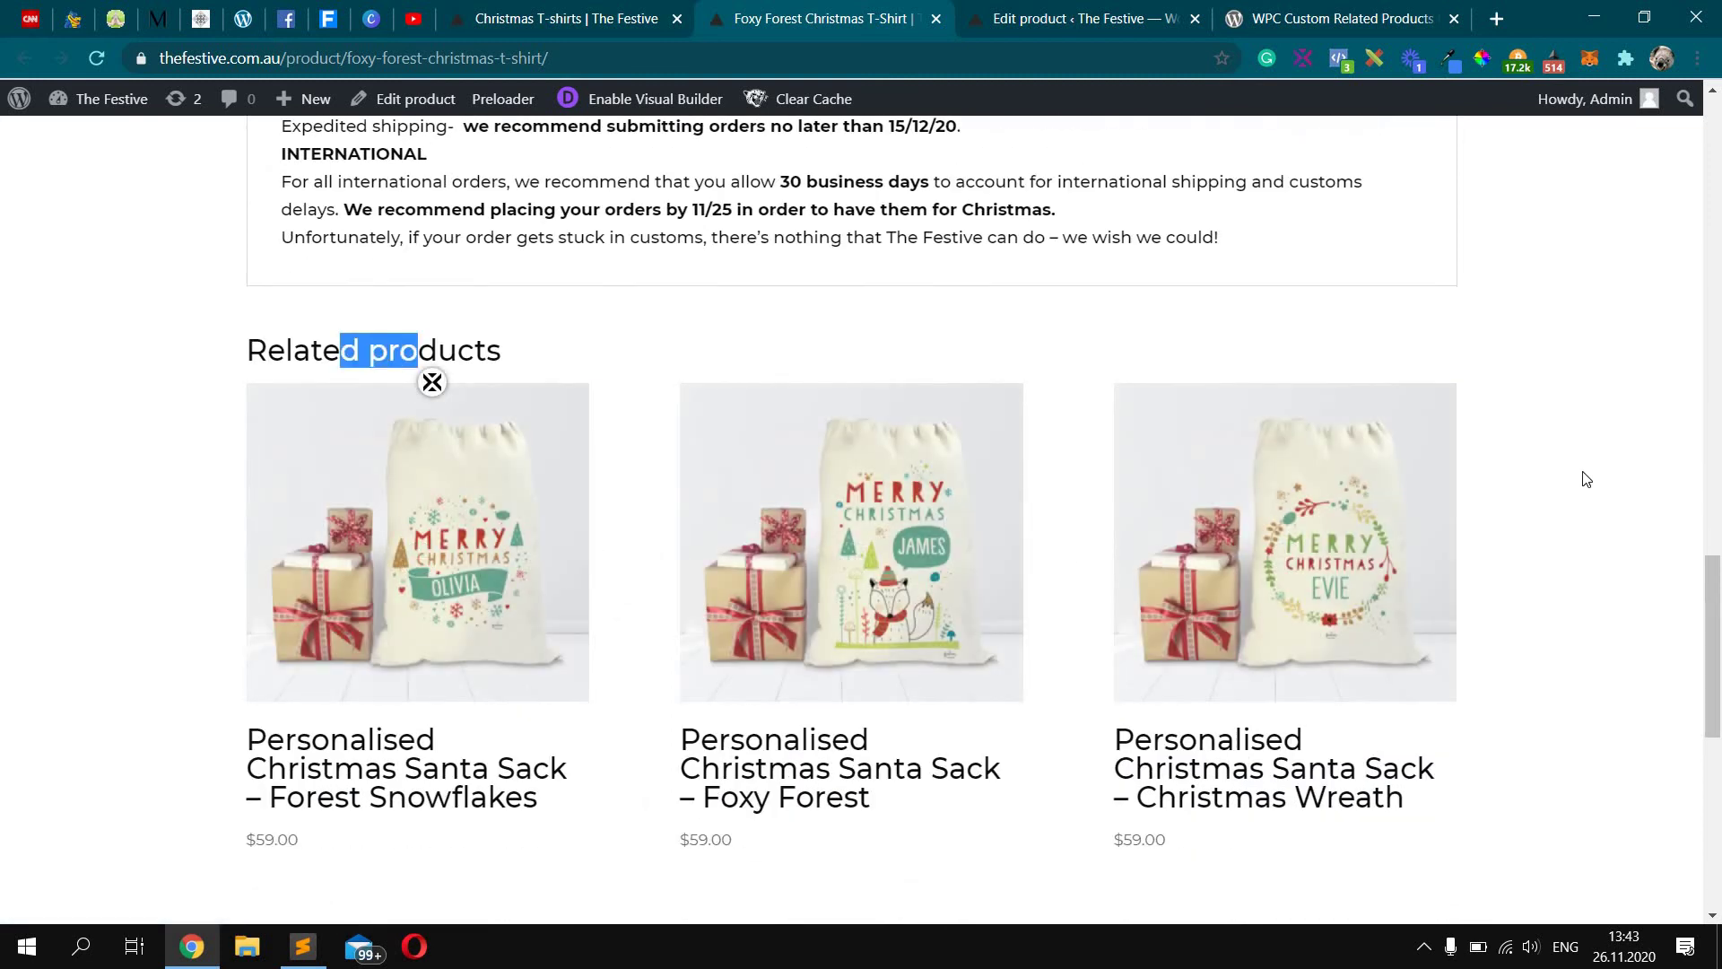
{"action": "left_click", "coordinate": [1586, 479]}
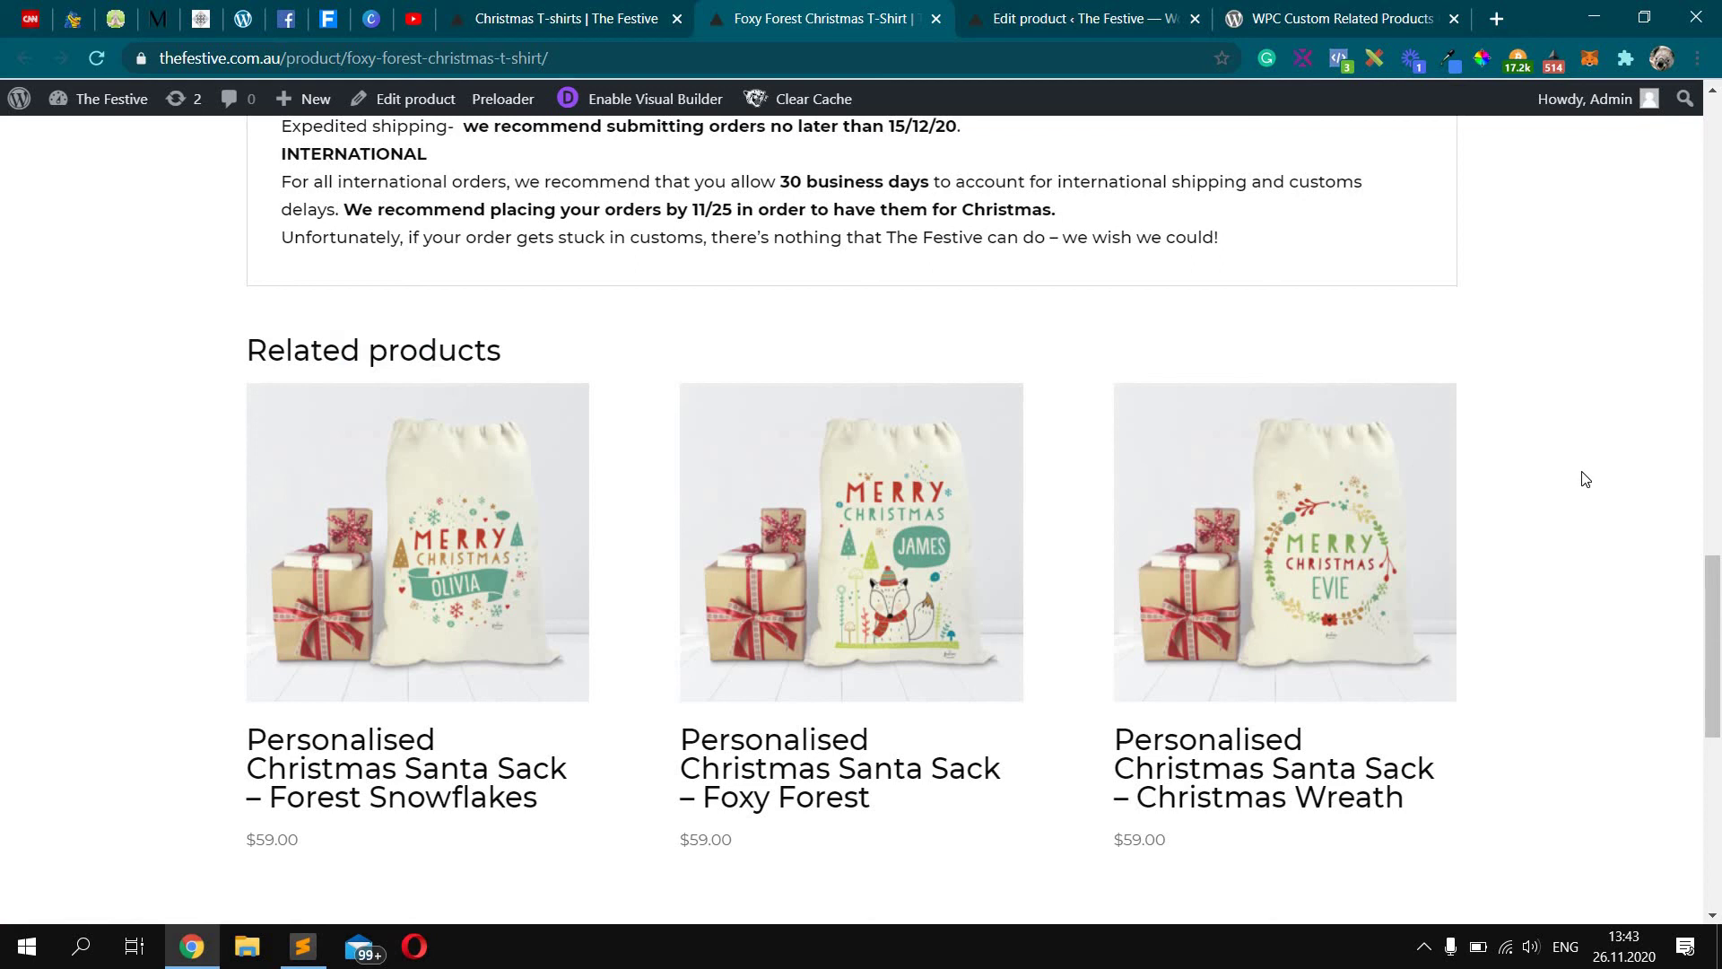
On the WPC Custom Related Products for WooCommerce plugin page, highlight the plugin title.
{"action": "left_click", "coordinate": [1320, 19]}
{"action": "scroll", "coordinate": [1494, 291], "scroll_direction": "down", "scroll_amount": 3}
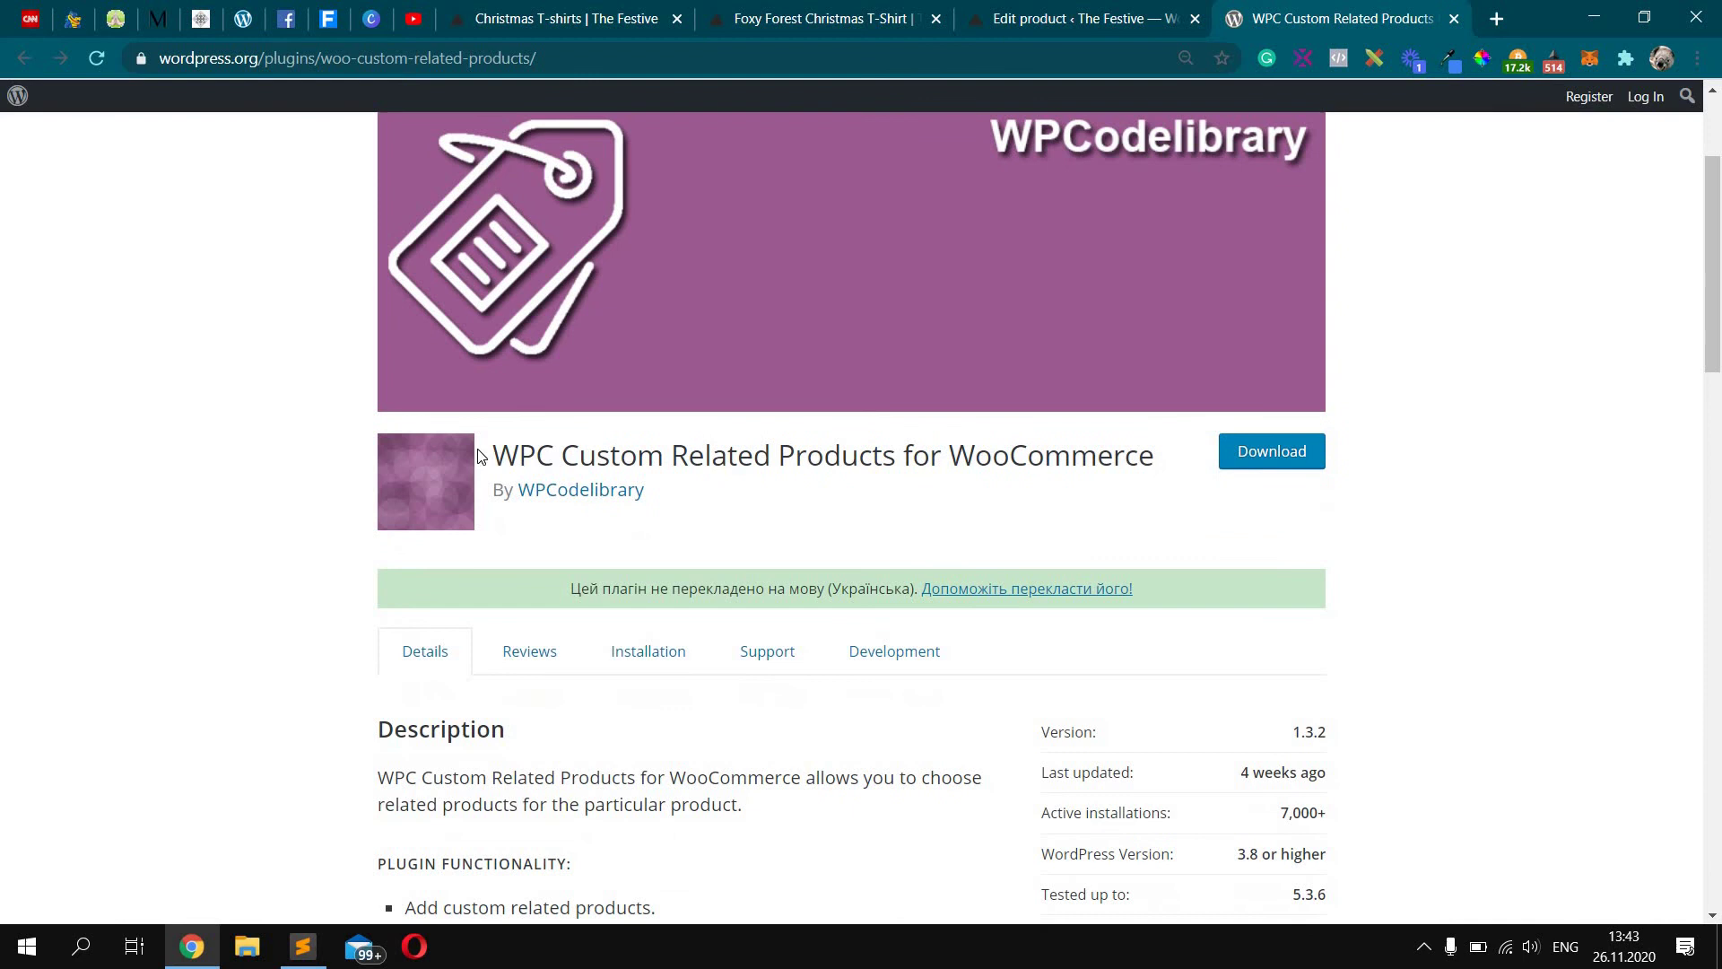
{"action": "left_click_drag", "start_coordinate": [495, 455], "coordinate": [1027, 466]}
{"action": "left_click_drag", "start_coordinate": [1163, 470], "coordinate": [1166, 487]}
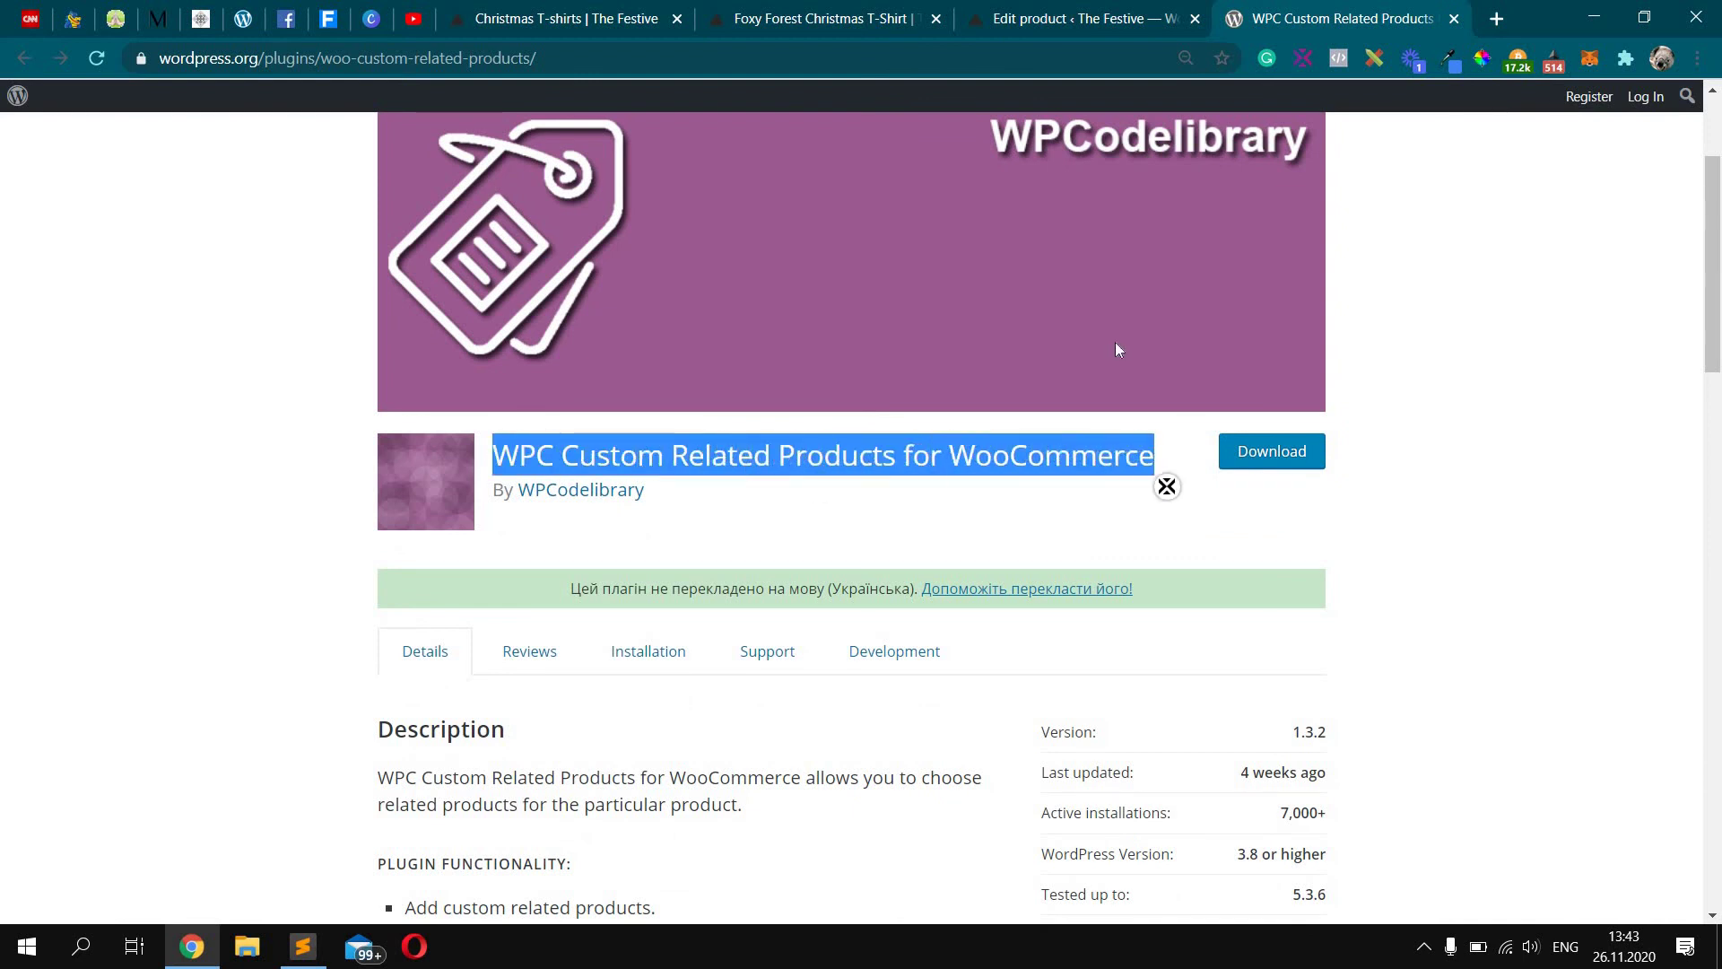
From the product editor, open the installed Plugins list in a new tab and go to Add New.
{"action": "left_click", "coordinate": [1120, 11]}
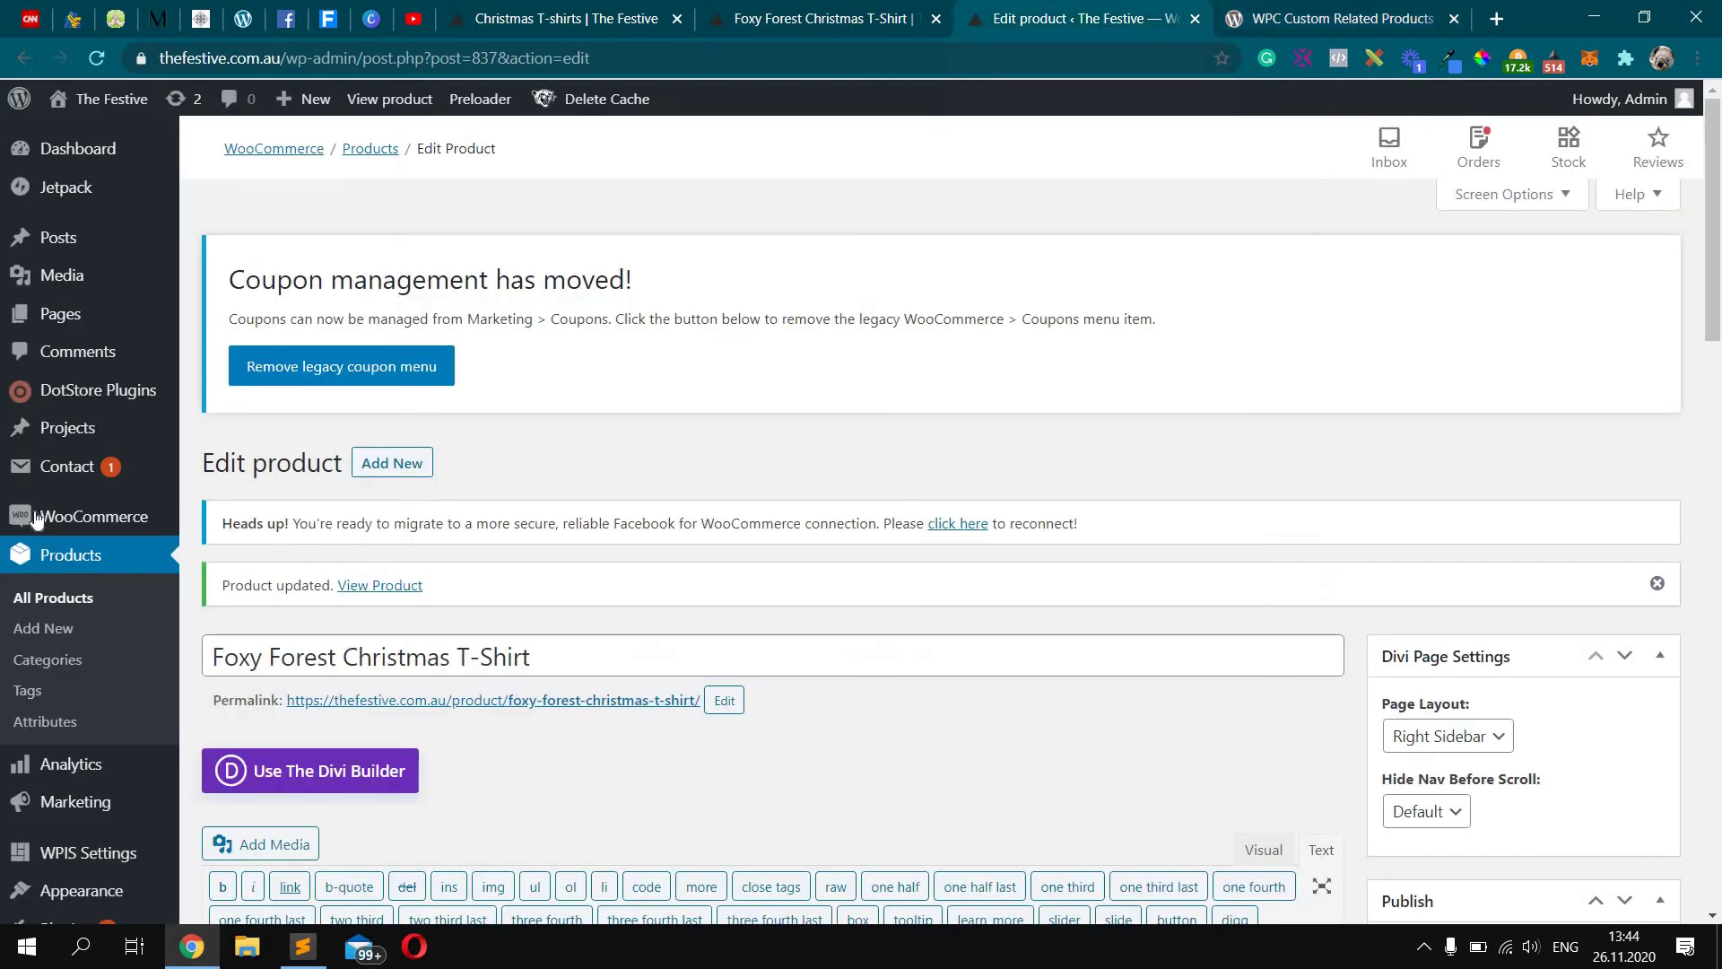
{"action": "scroll", "coordinate": [104, 377], "scroll_direction": "down", "scroll_amount": 3}
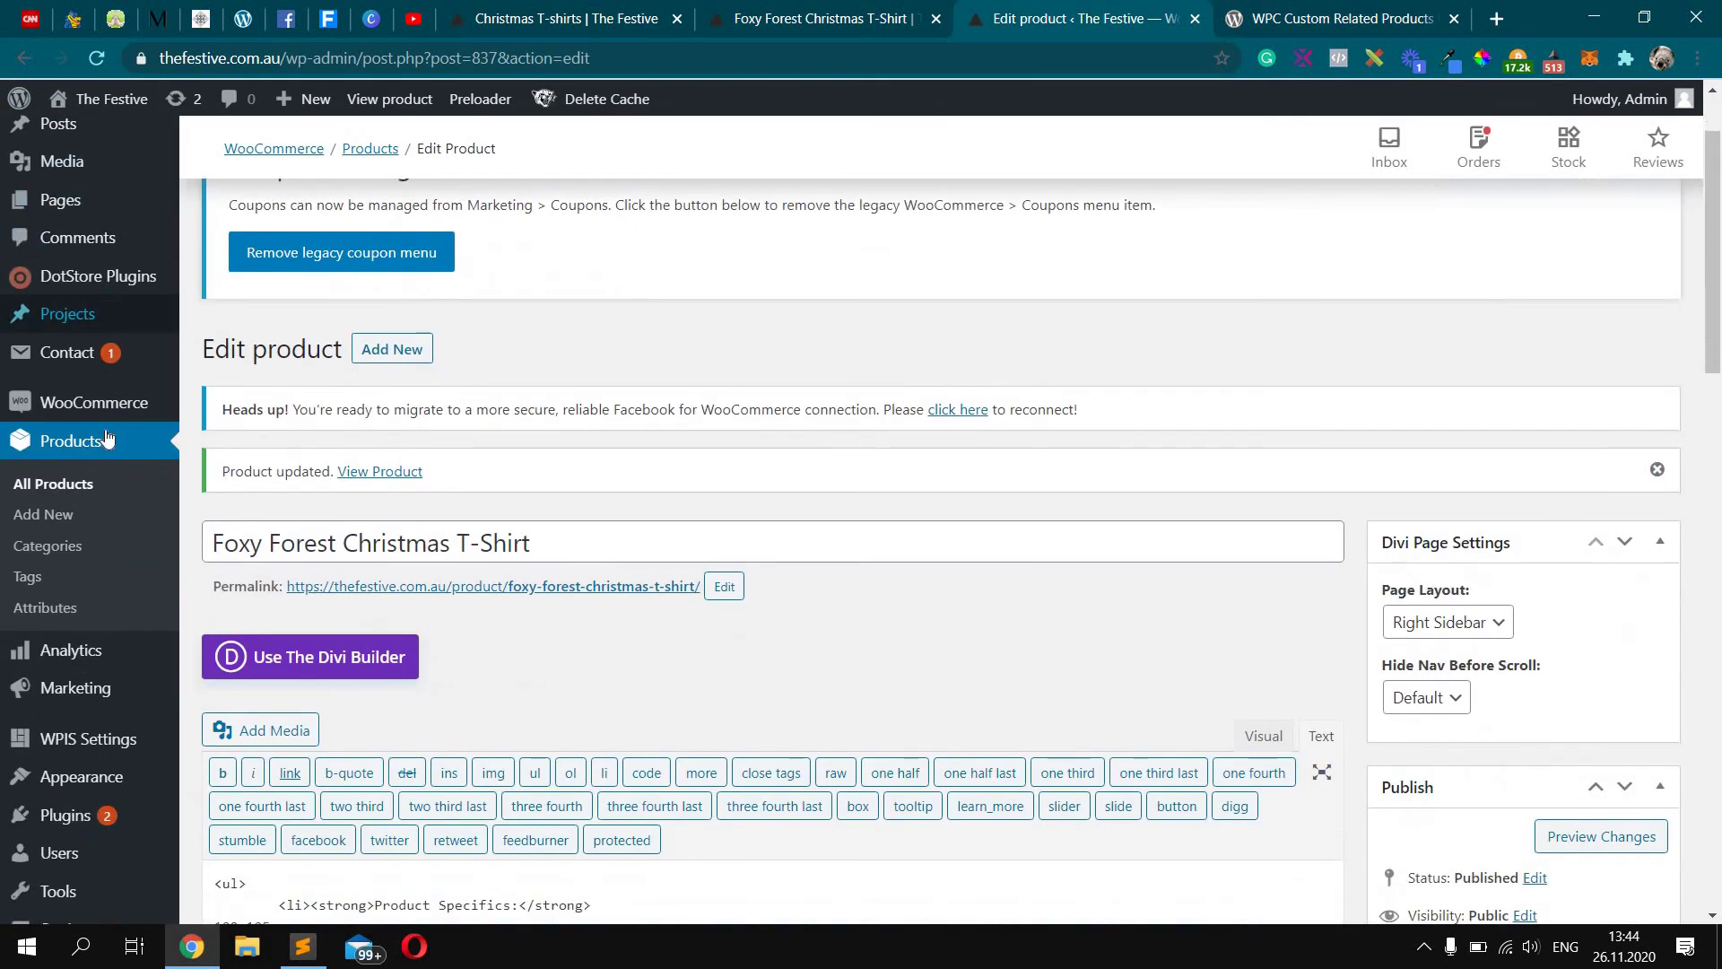
{"action": "middle_click", "coordinate": [51, 605]}
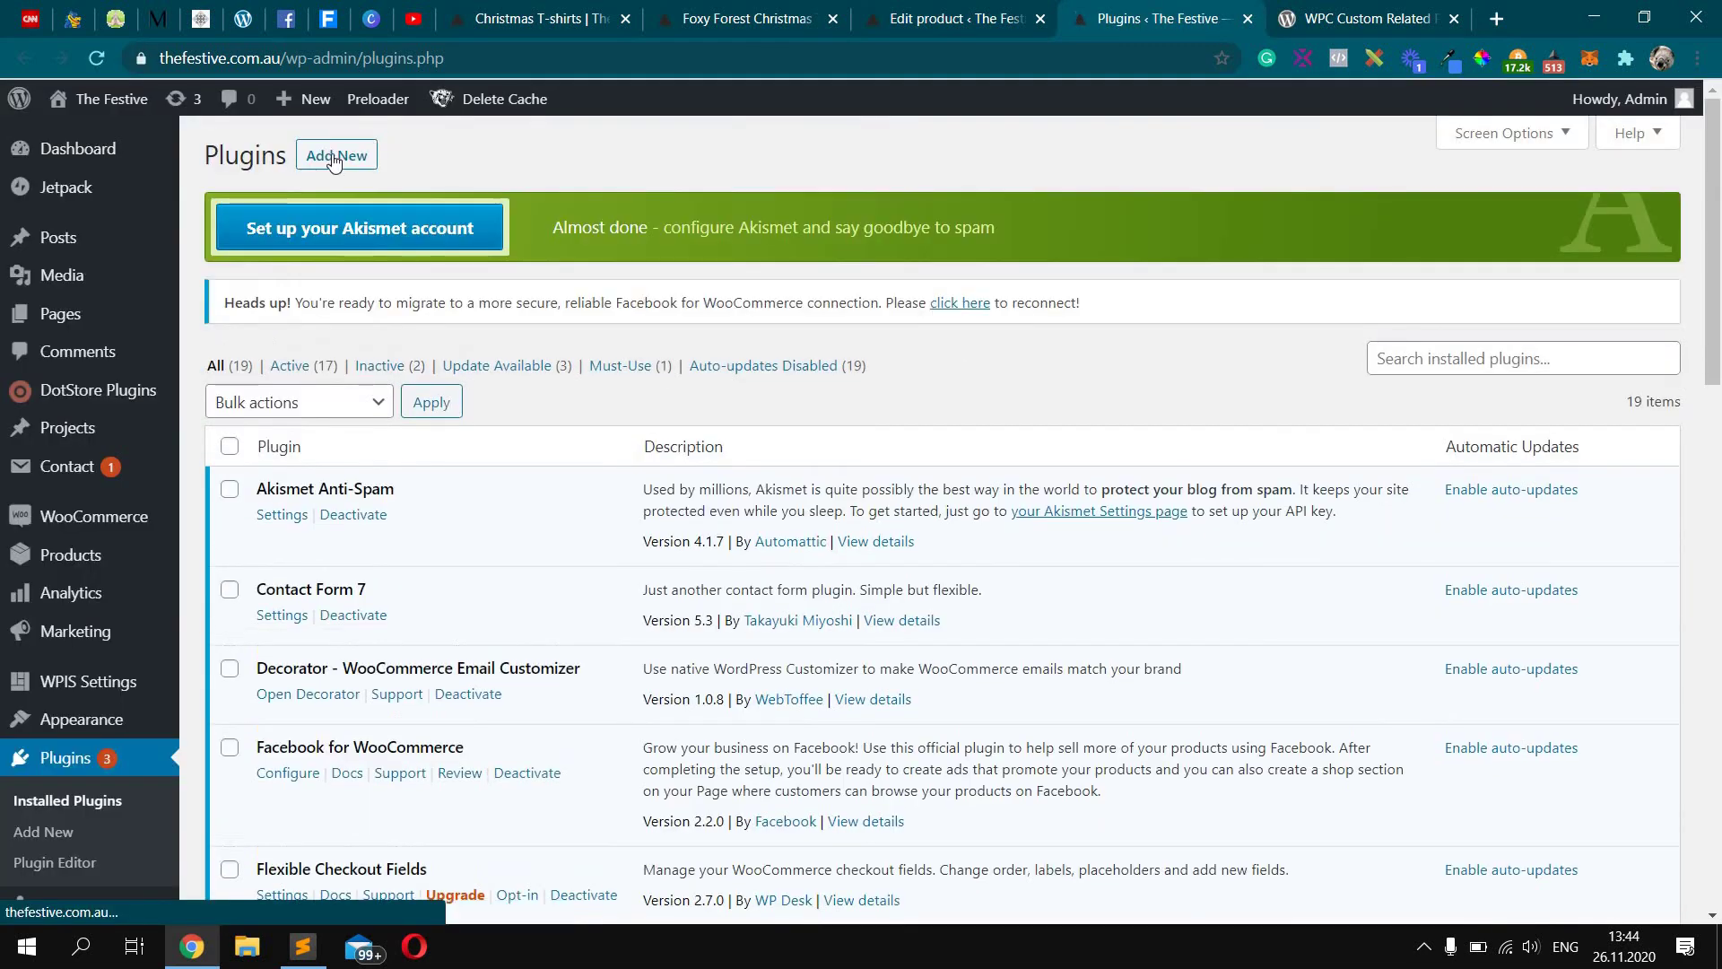
{"action": "left_click", "coordinate": [333, 157]}
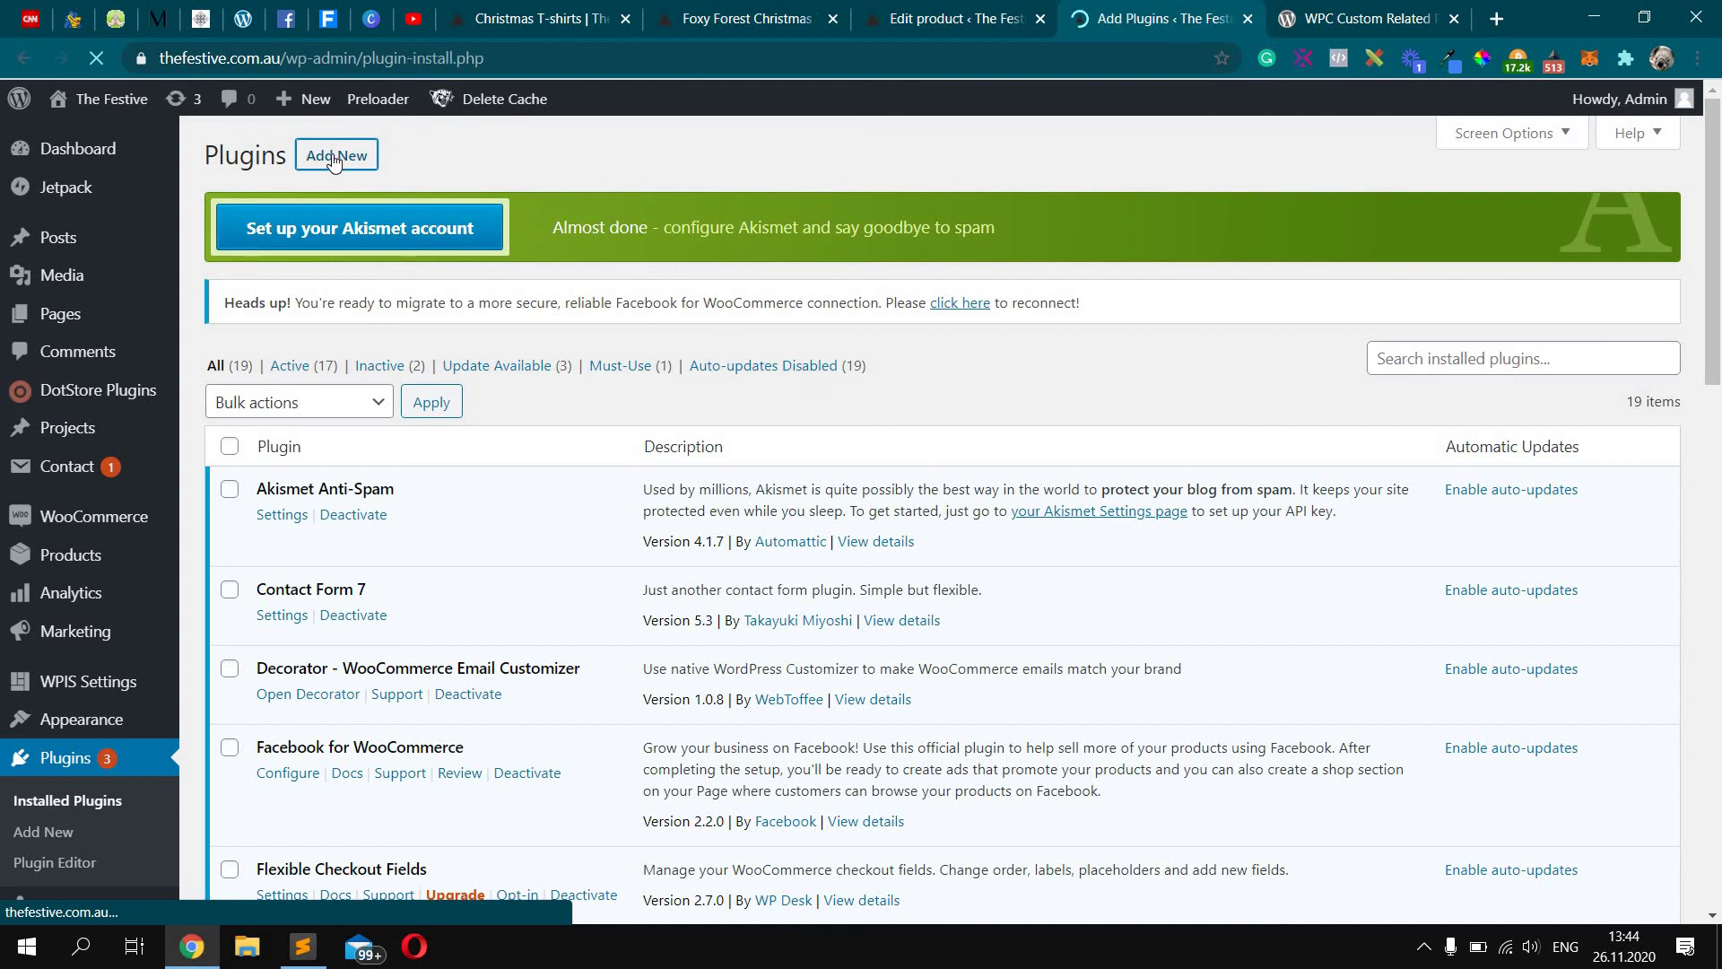
Search plugins for 'Custom related products woocommerce' and browse the results.
{"action": "left_click", "coordinate": [1378, 274]}
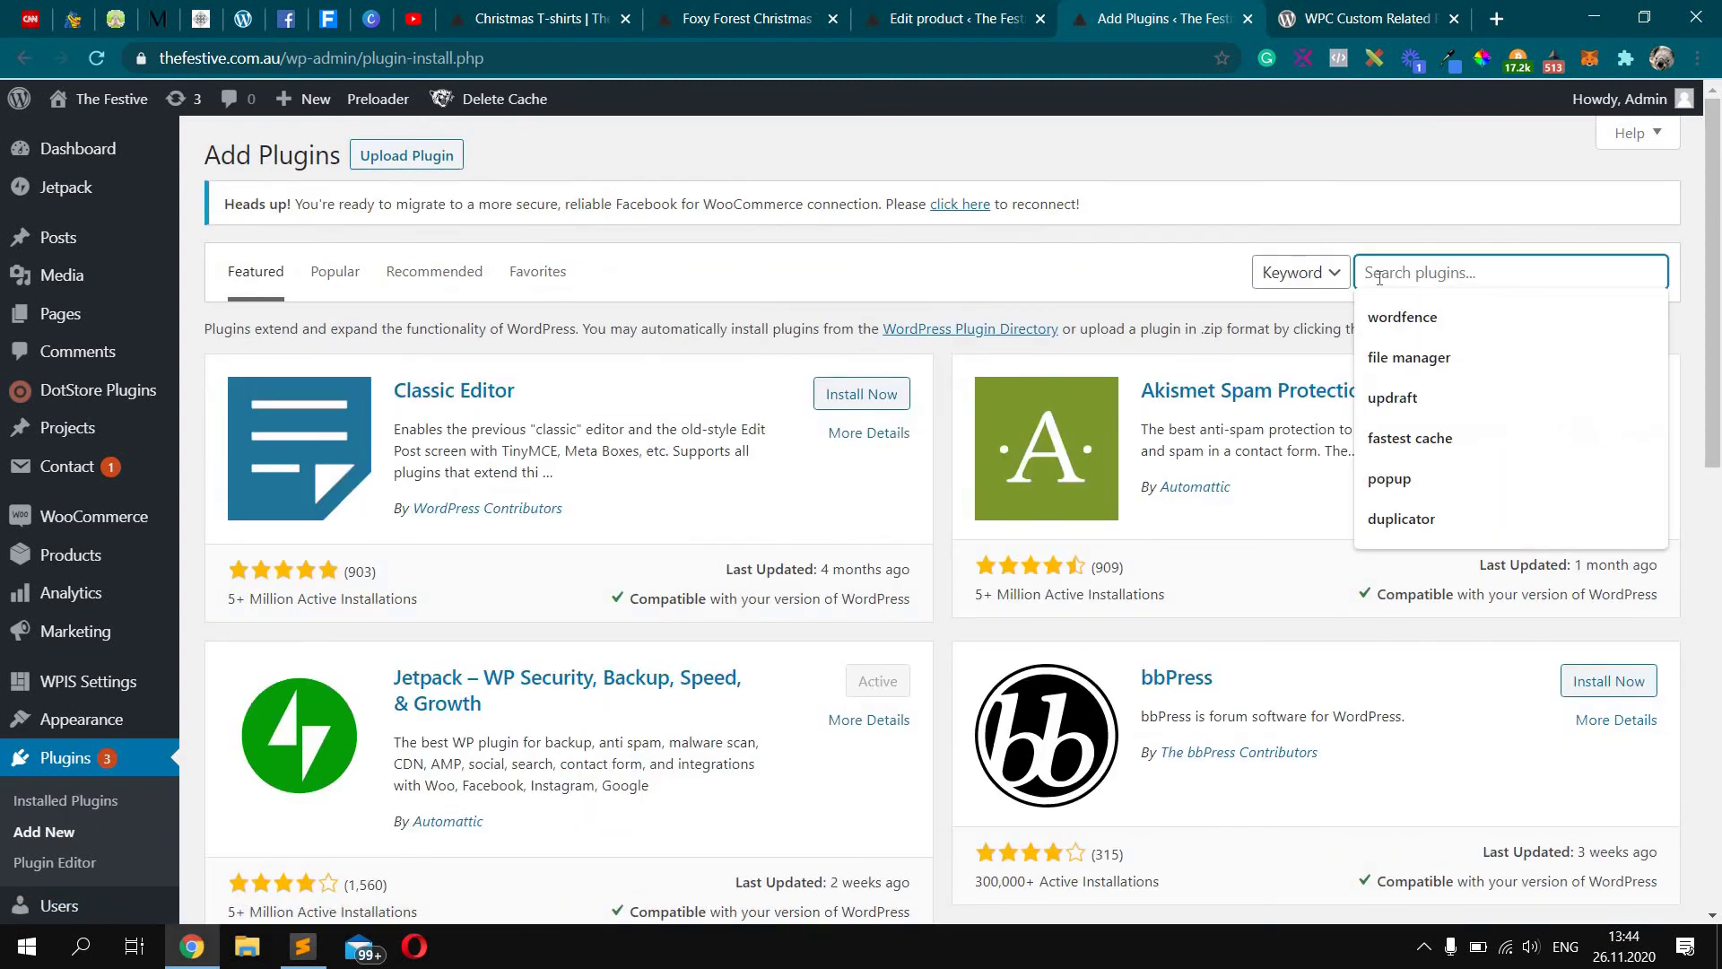
{"action": "type", "text": "Custo"}
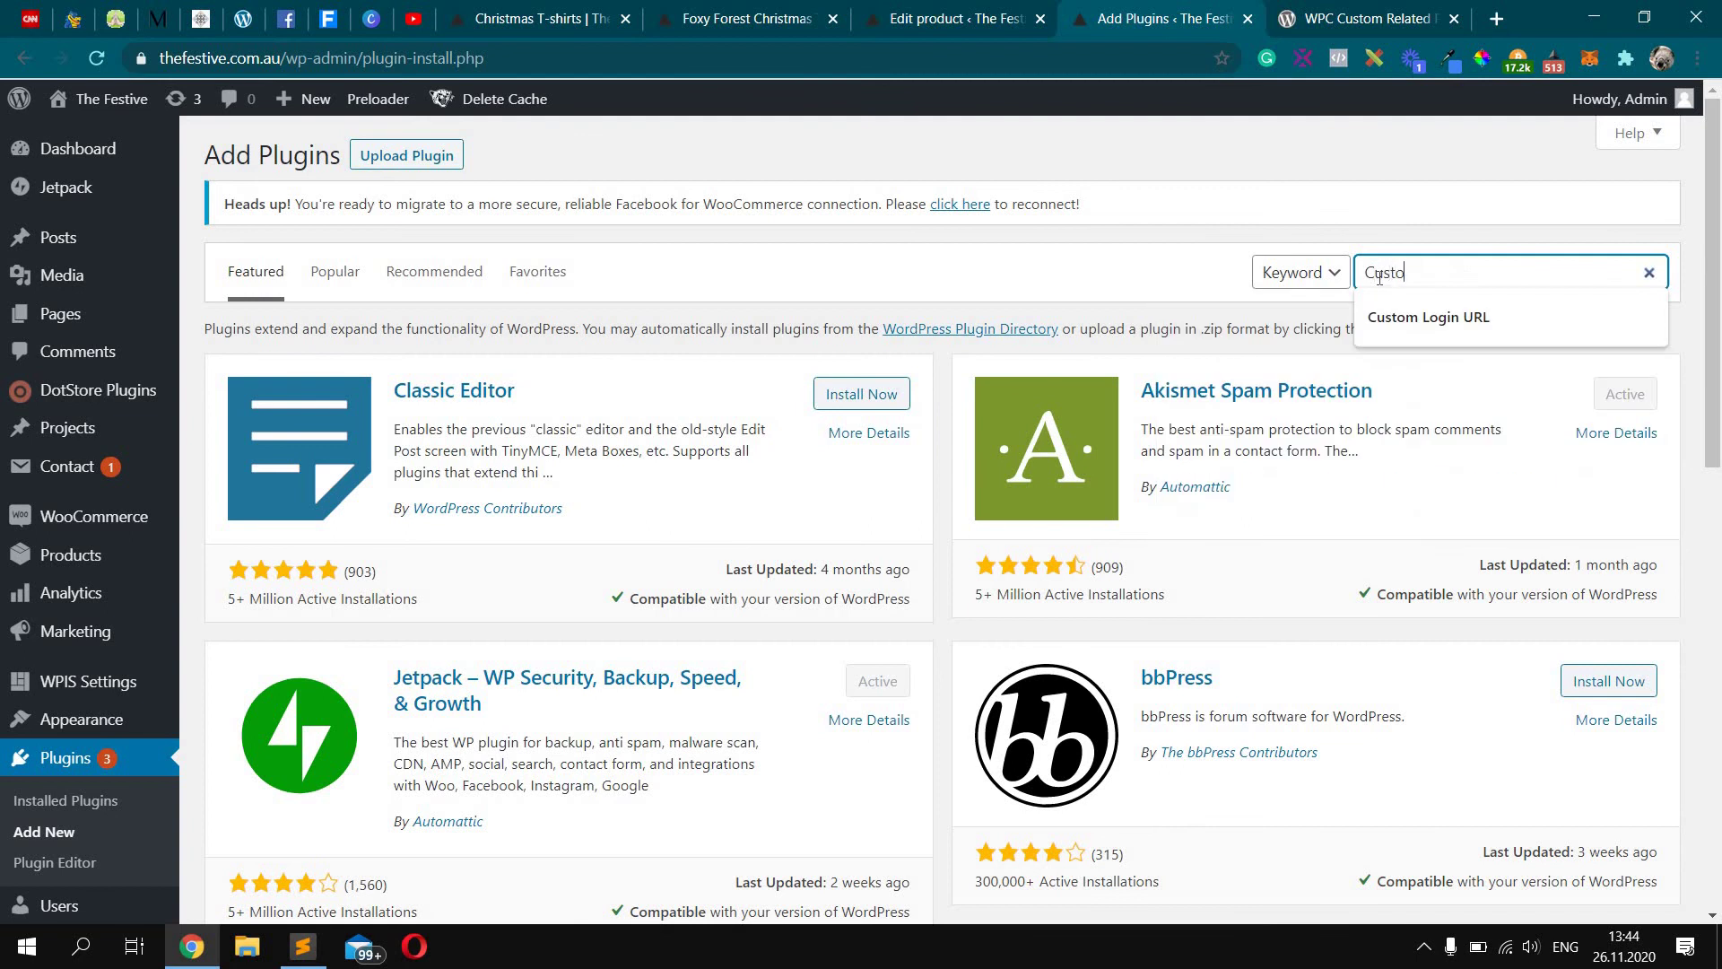
{"action": "type", "text": "m related "}
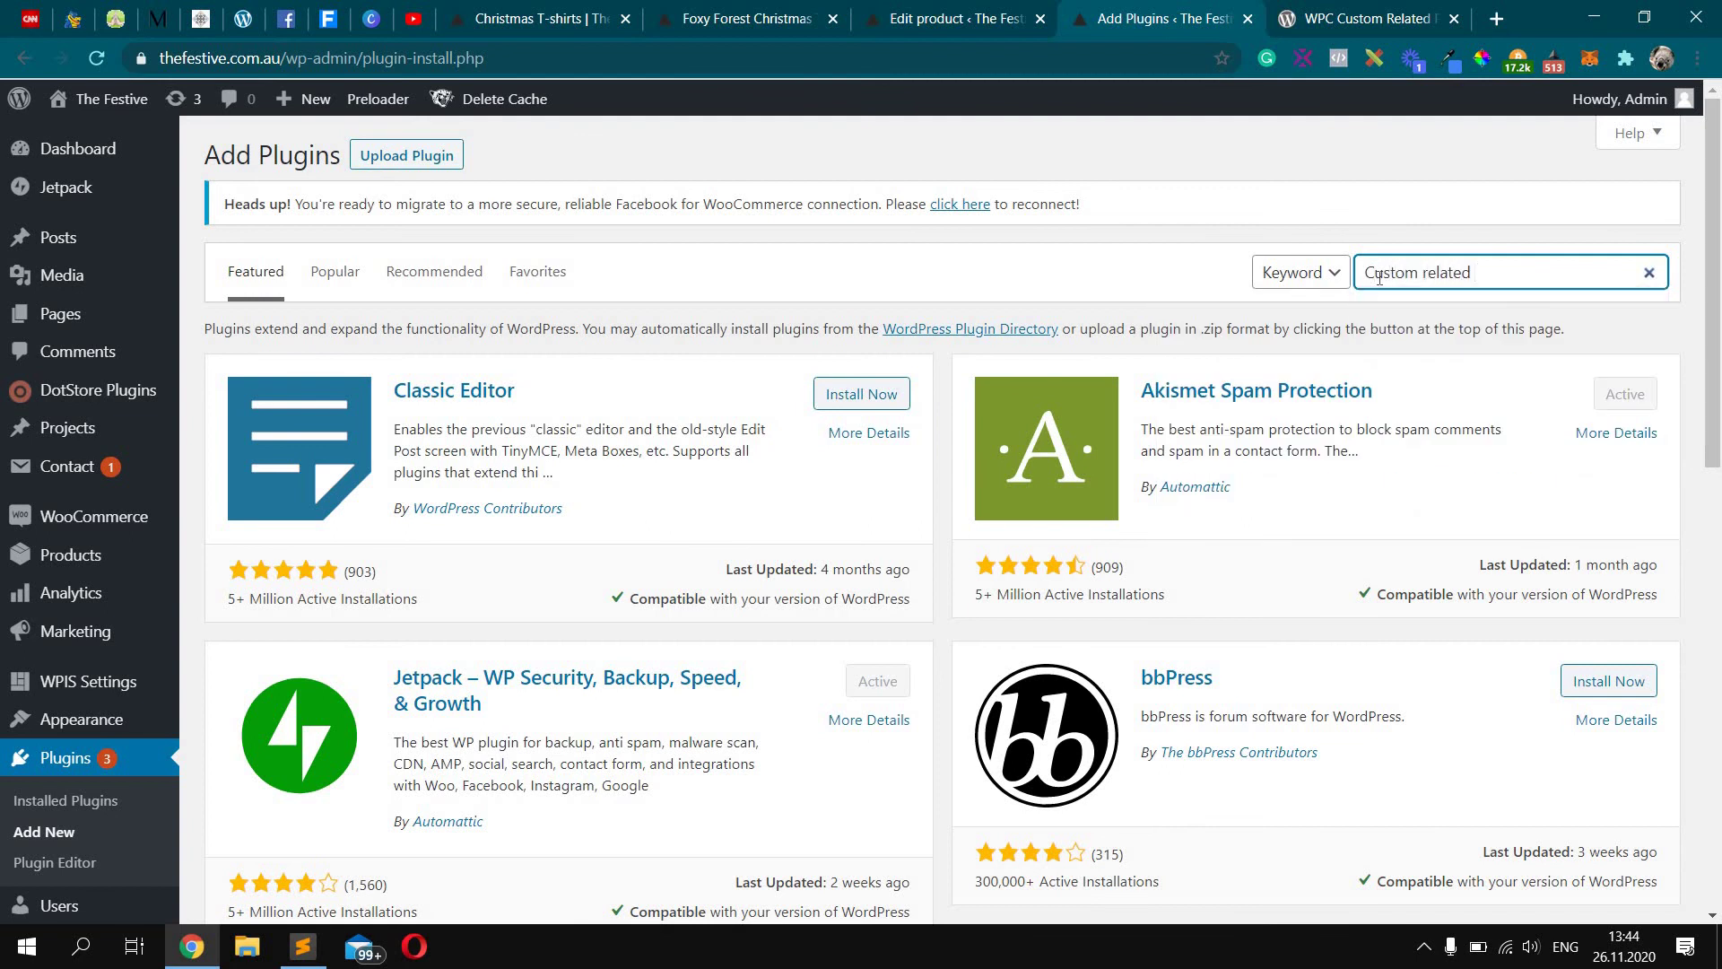
{"action": "type", "text": "products woocommerce"}
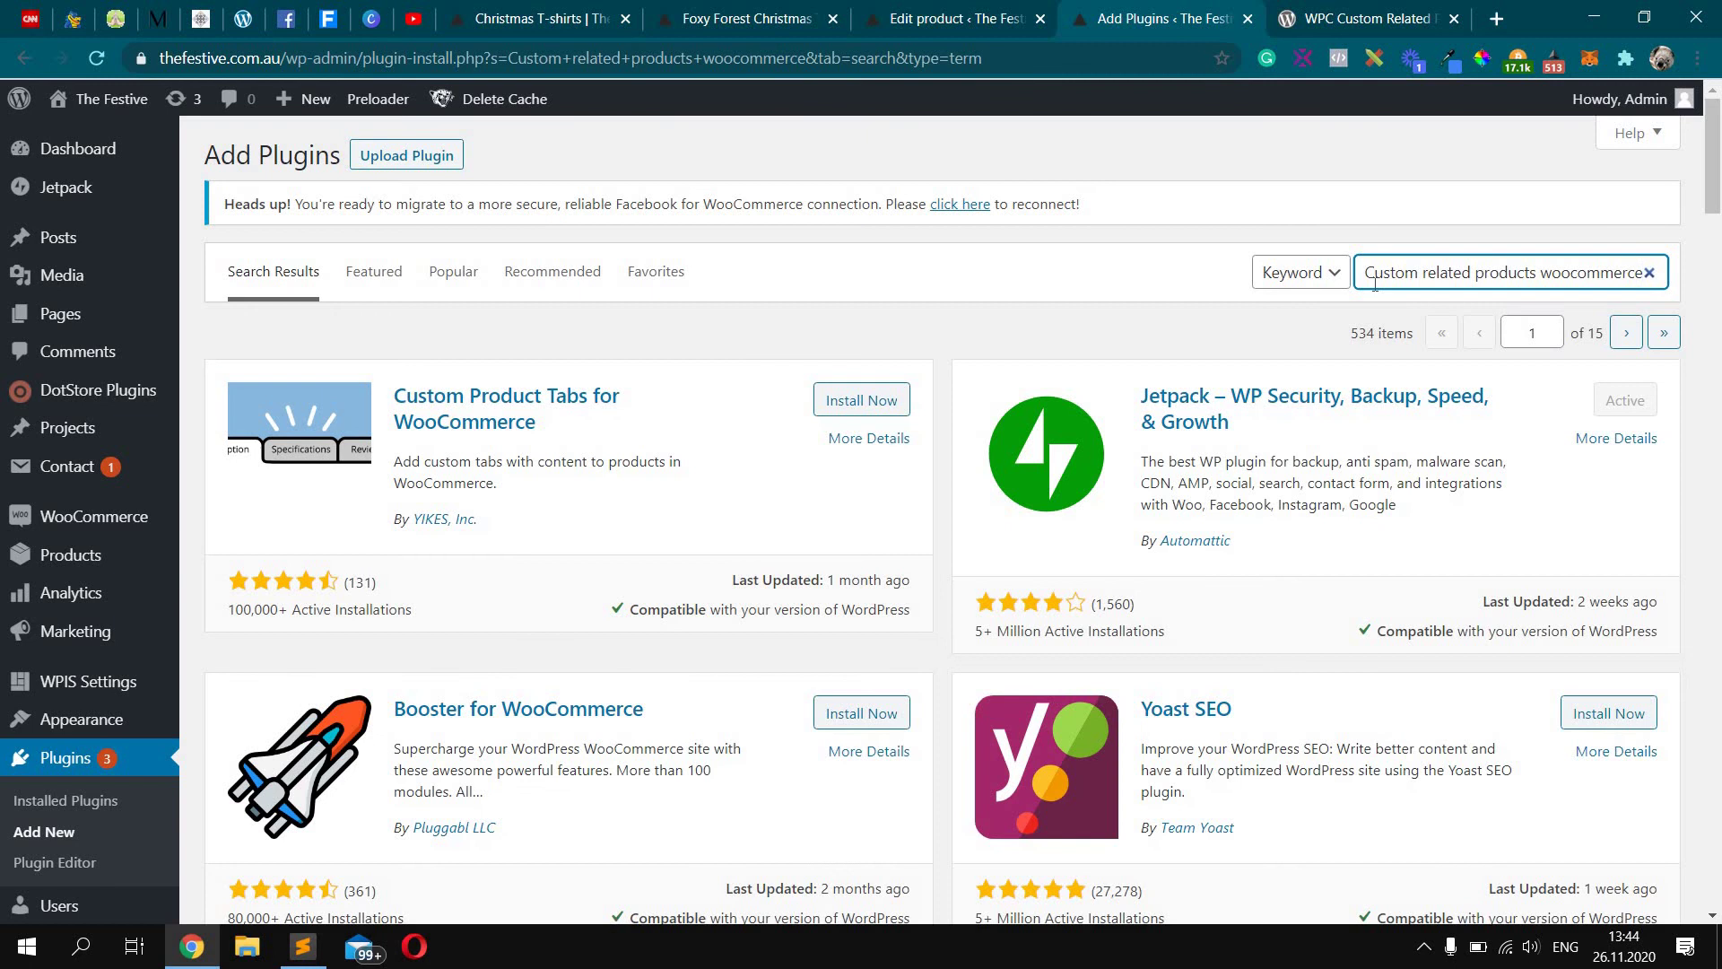
{"action": "scroll", "coordinate": [1265, 271], "scroll_direction": "down", "scroll_amount": 5}
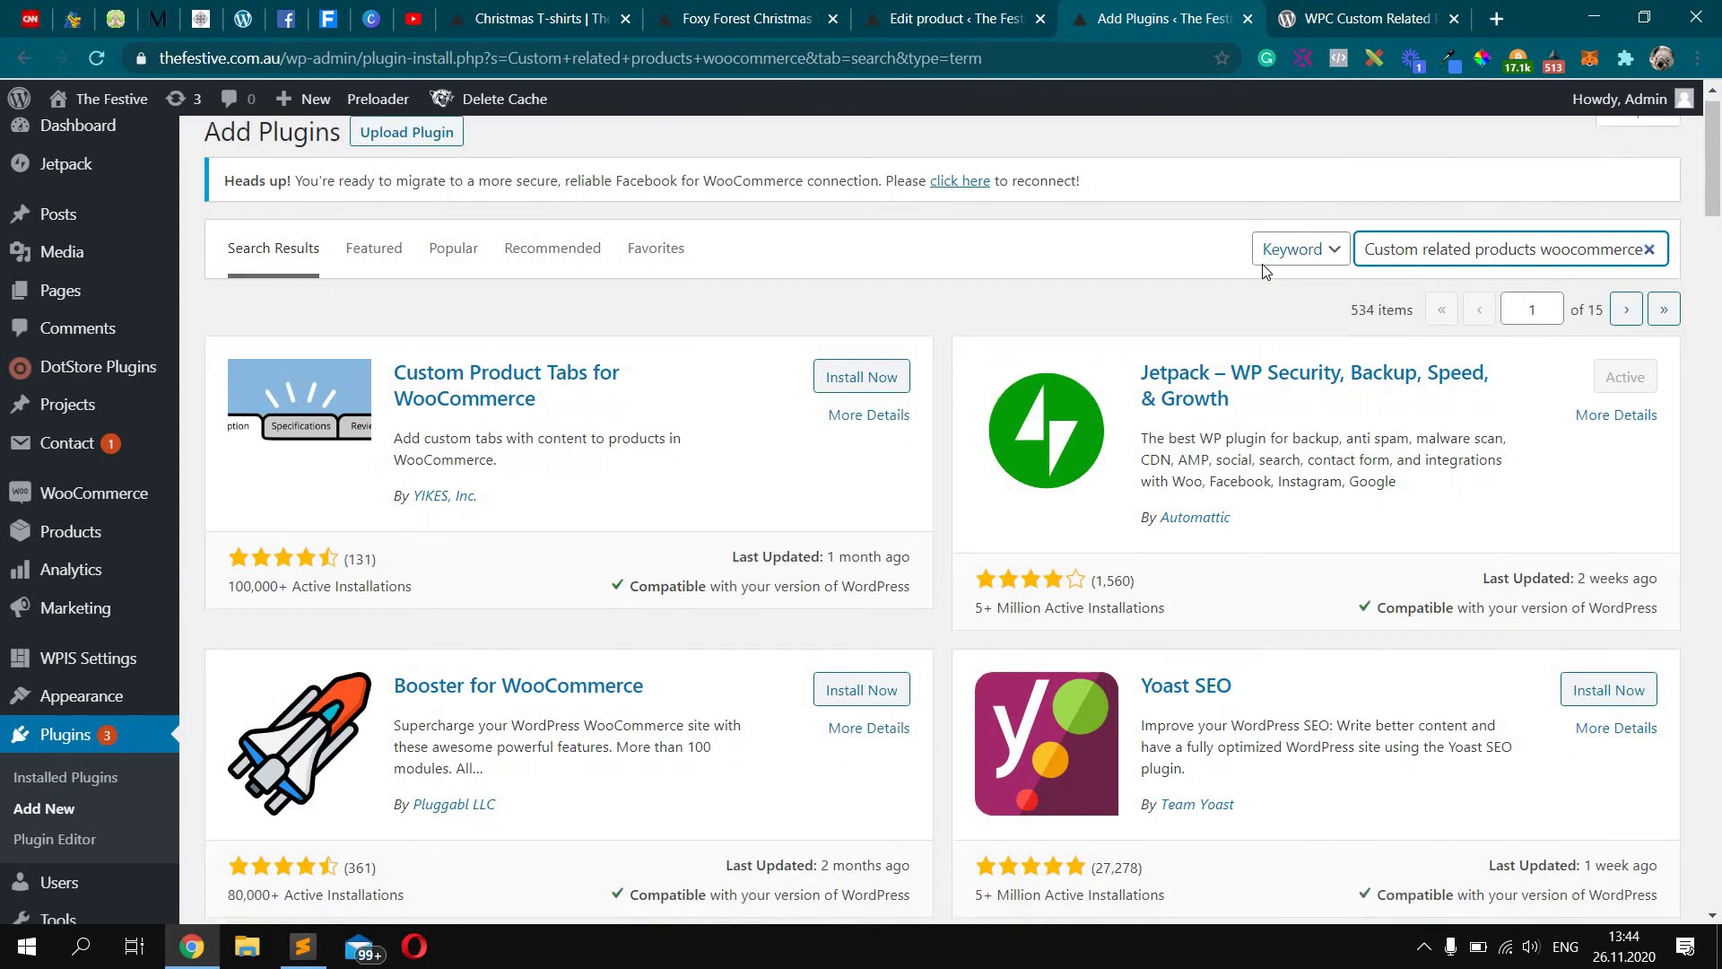
{"action": "scroll", "coordinate": [1264, 267], "scroll_direction": "down", "scroll_amount": 5}
{"action": "left_click", "coordinate": [1365, 18]}
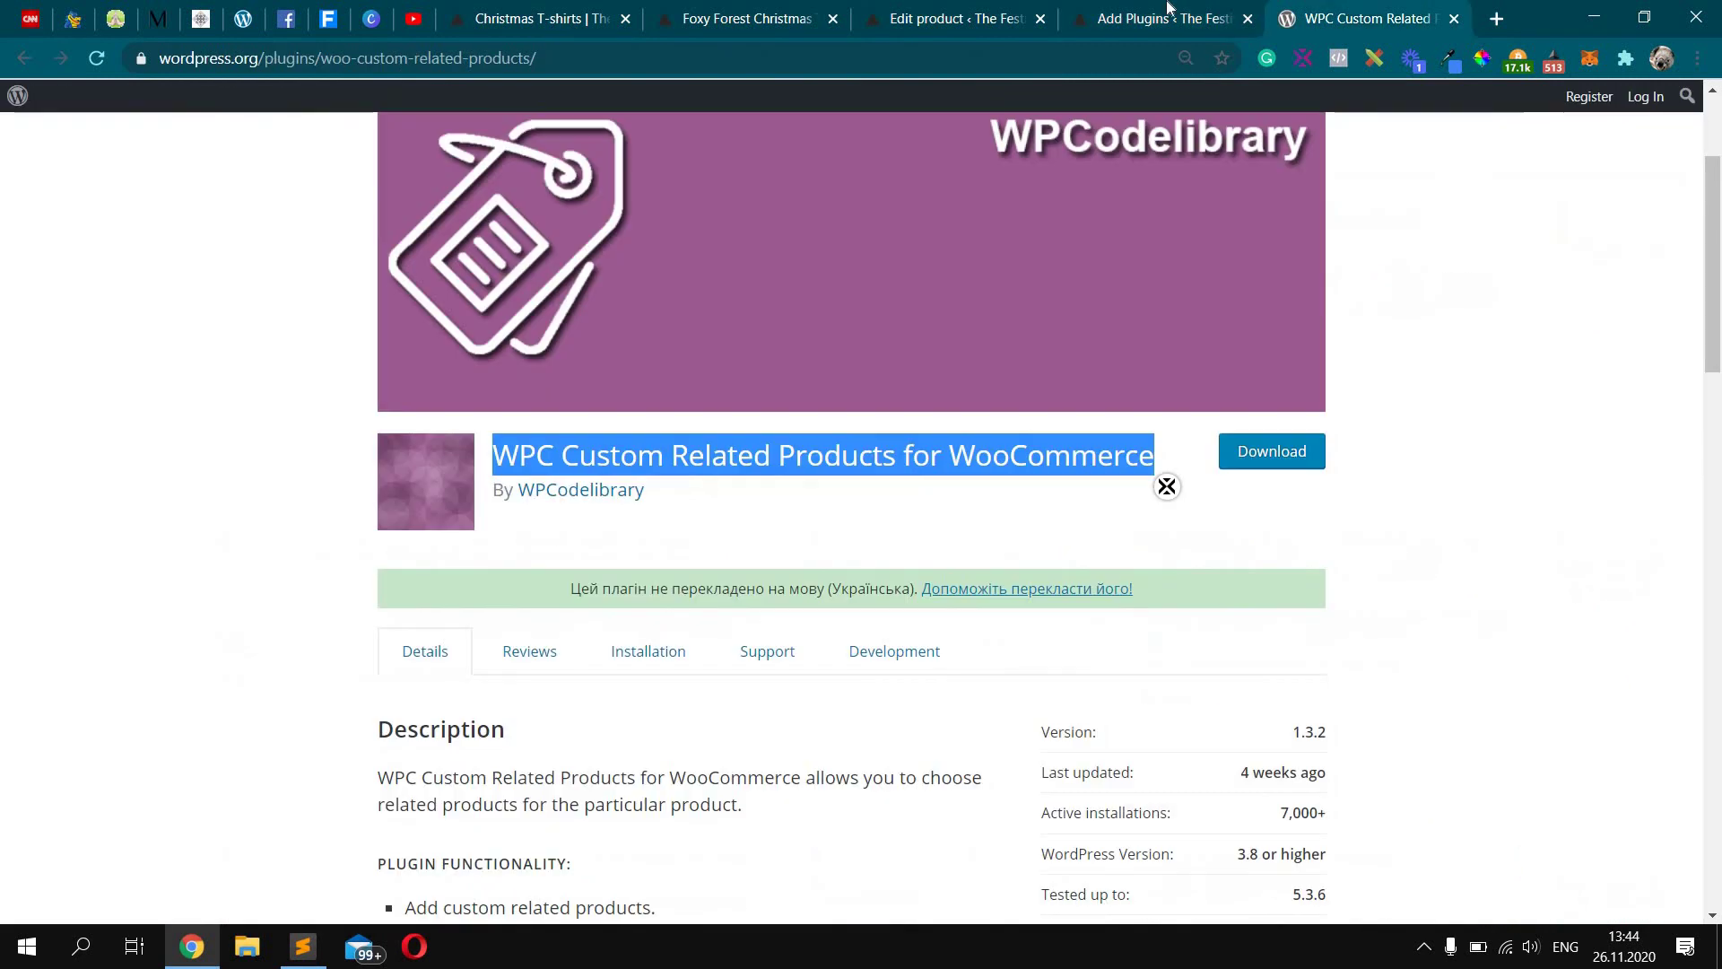
{"action": "key", "text": "ctrl+shift+Tab"}
{"action": "scroll", "coordinate": [1504, 367], "scroll_direction": "down", "scroll_amount": 12}
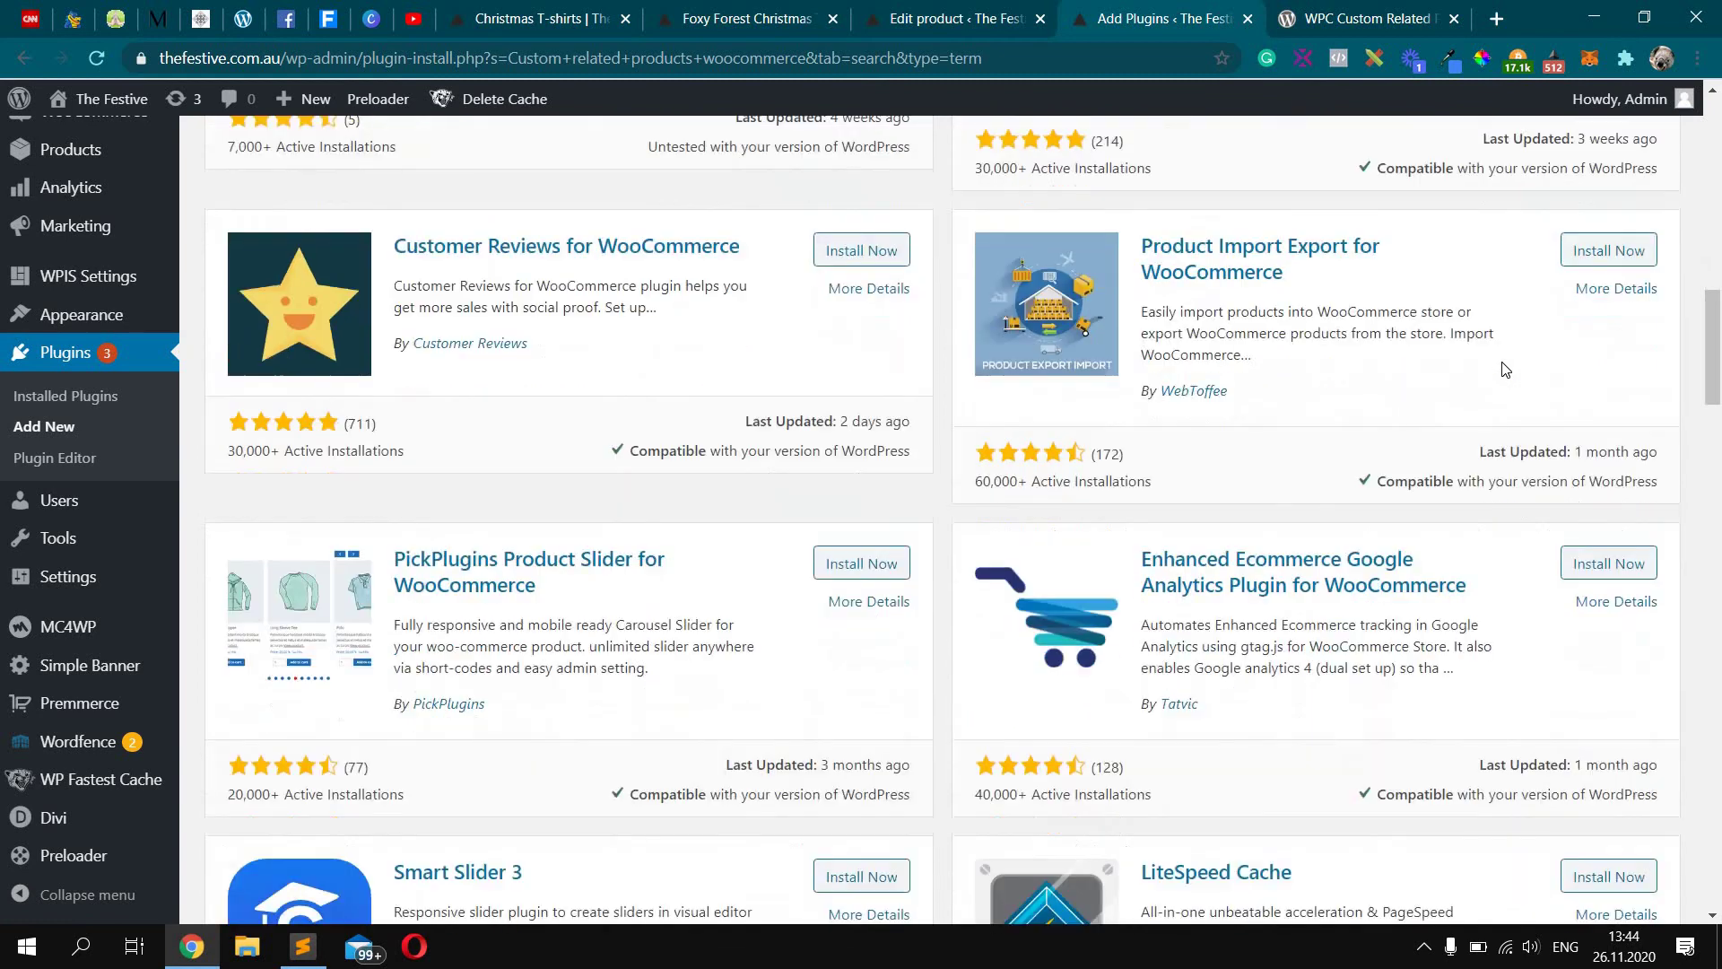
{"action": "scroll", "coordinate": [1505, 369], "scroll_direction": "down", "scroll_amount": 8}
{"action": "scroll", "coordinate": [1501, 376], "scroll_direction": "down", "scroll_amount": 4}
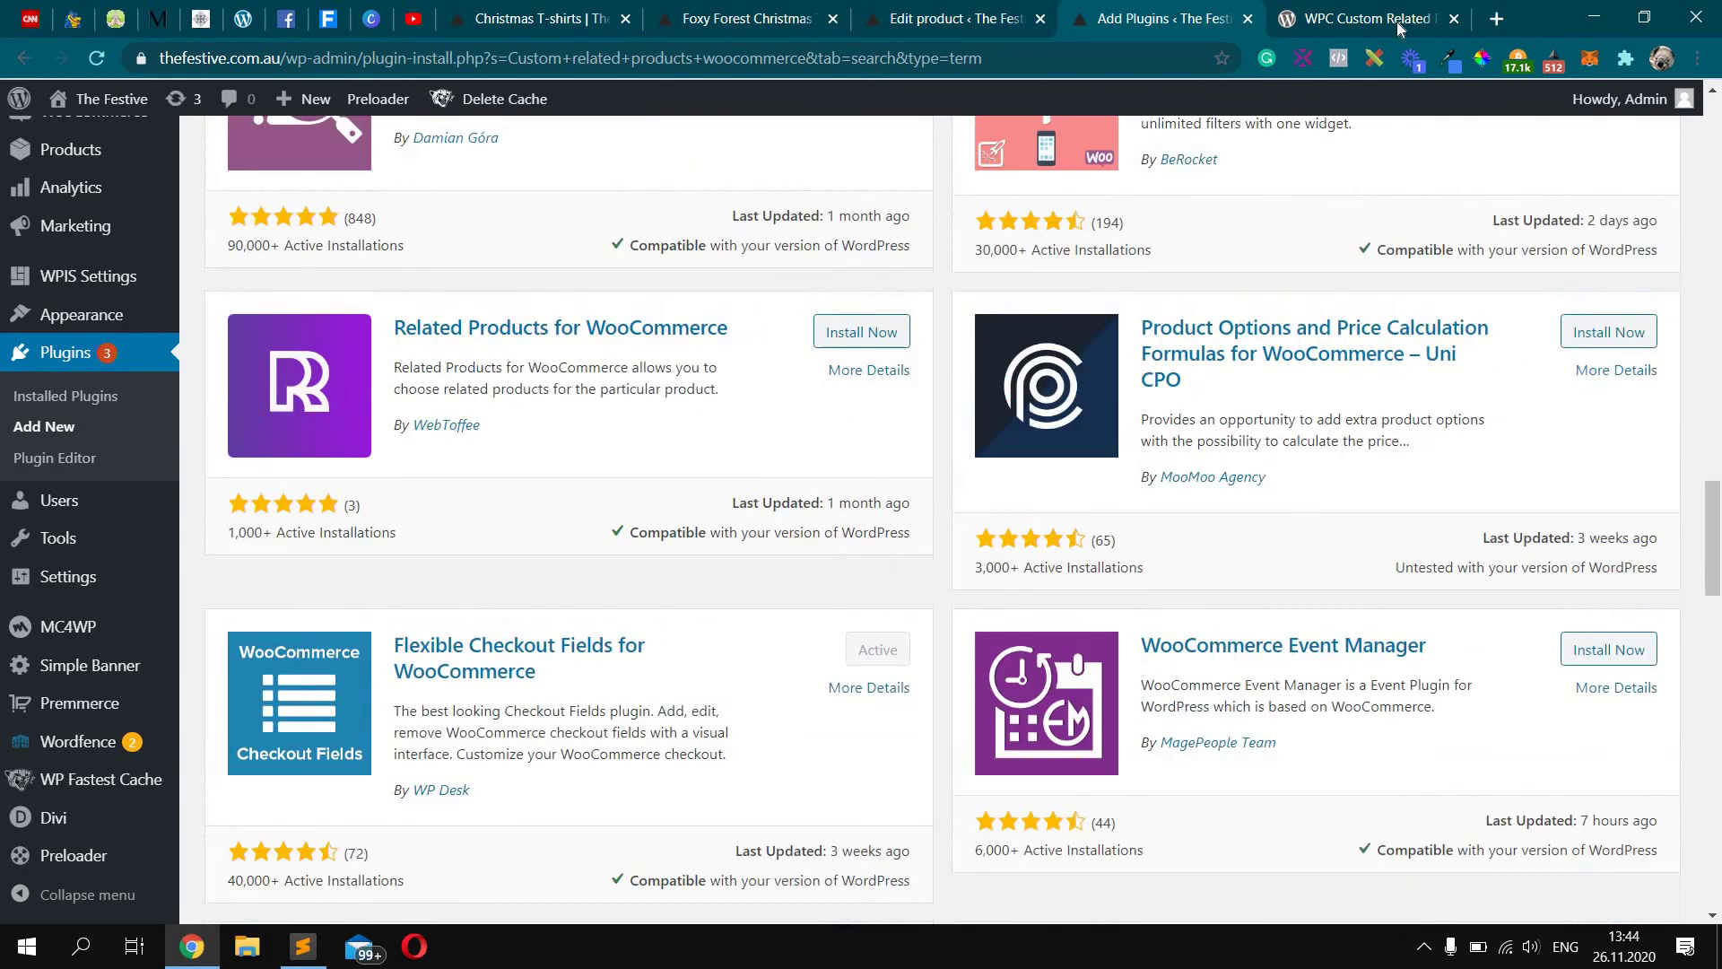
Replace the search with the exact name 'WPC Custom Related Products for WooCommerce'.
{"action": "key", "text": "ctrl+Tab"}
{"action": "scroll", "coordinate": [1167, 486], "scroll_direction": "up", "scroll_amount": 3}
{"action": "scroll", "coordinate": [1167, 485], "scroll_direction": "down", "scroll_amount": 3}
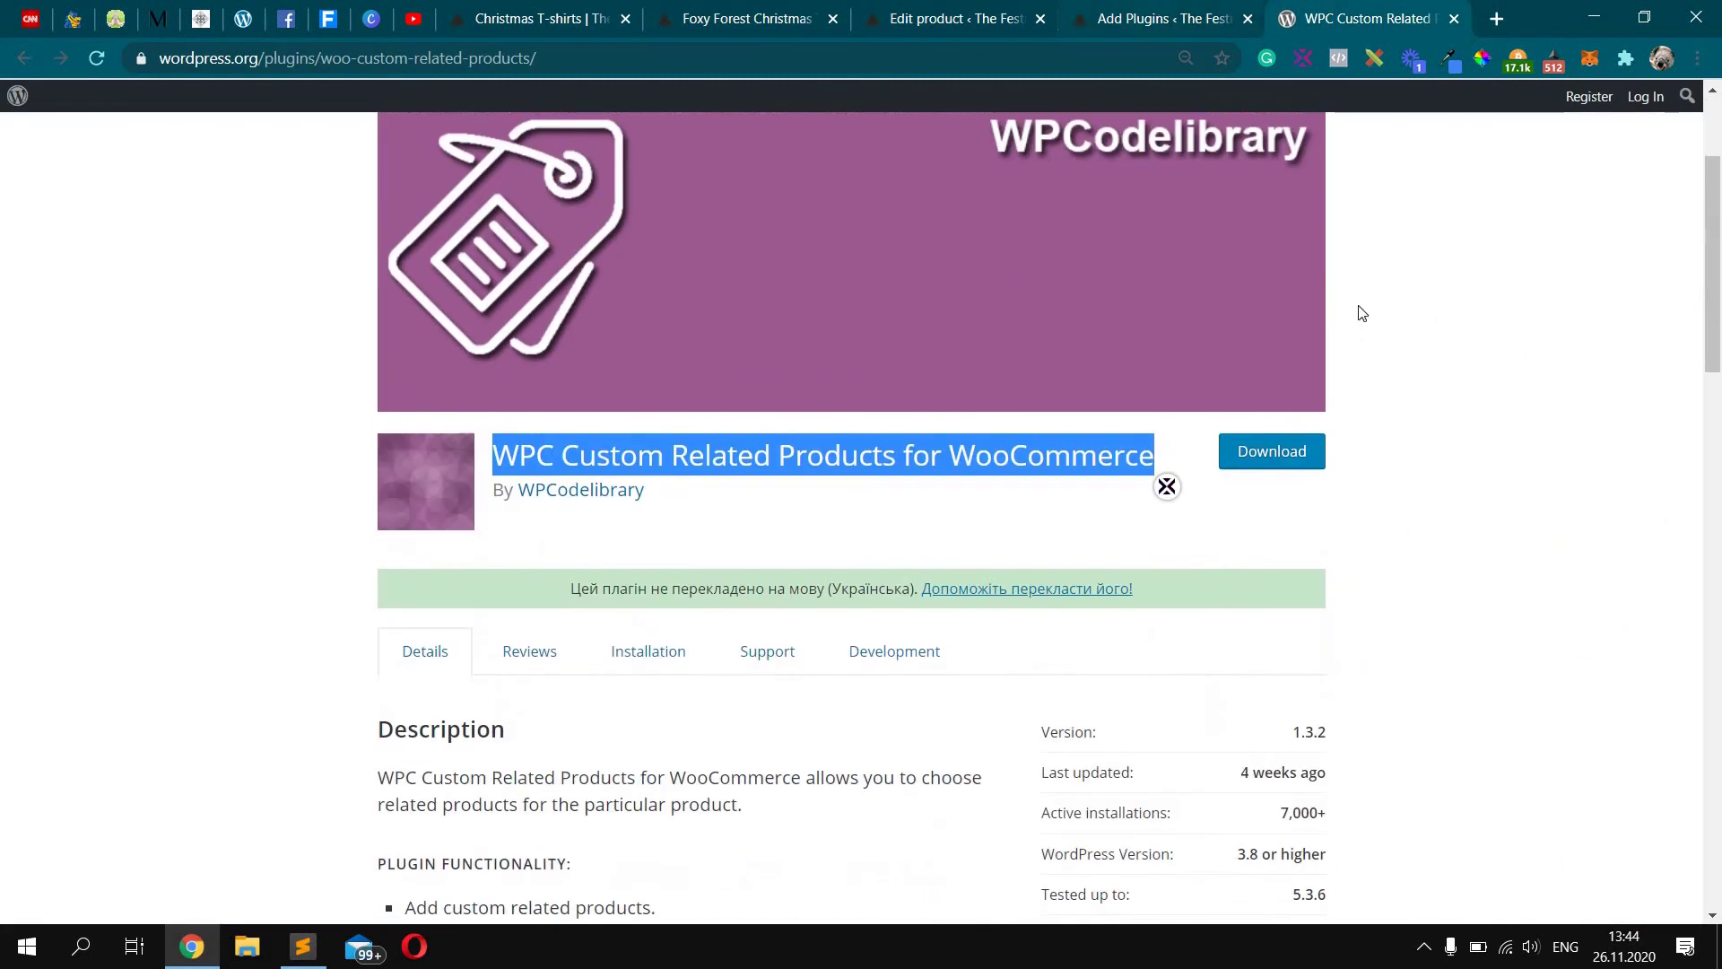
{"action": "key", "text": "ctrl+shift+Tab"}
{"action": "scroll", "coordinate": [1360, 307], "scroll_direction": "up", "scroll_amount": 7}
{"action": "scroll", "coordinate": [1360, 306], "scroll_direction": "up", "scroll_amount": 15}
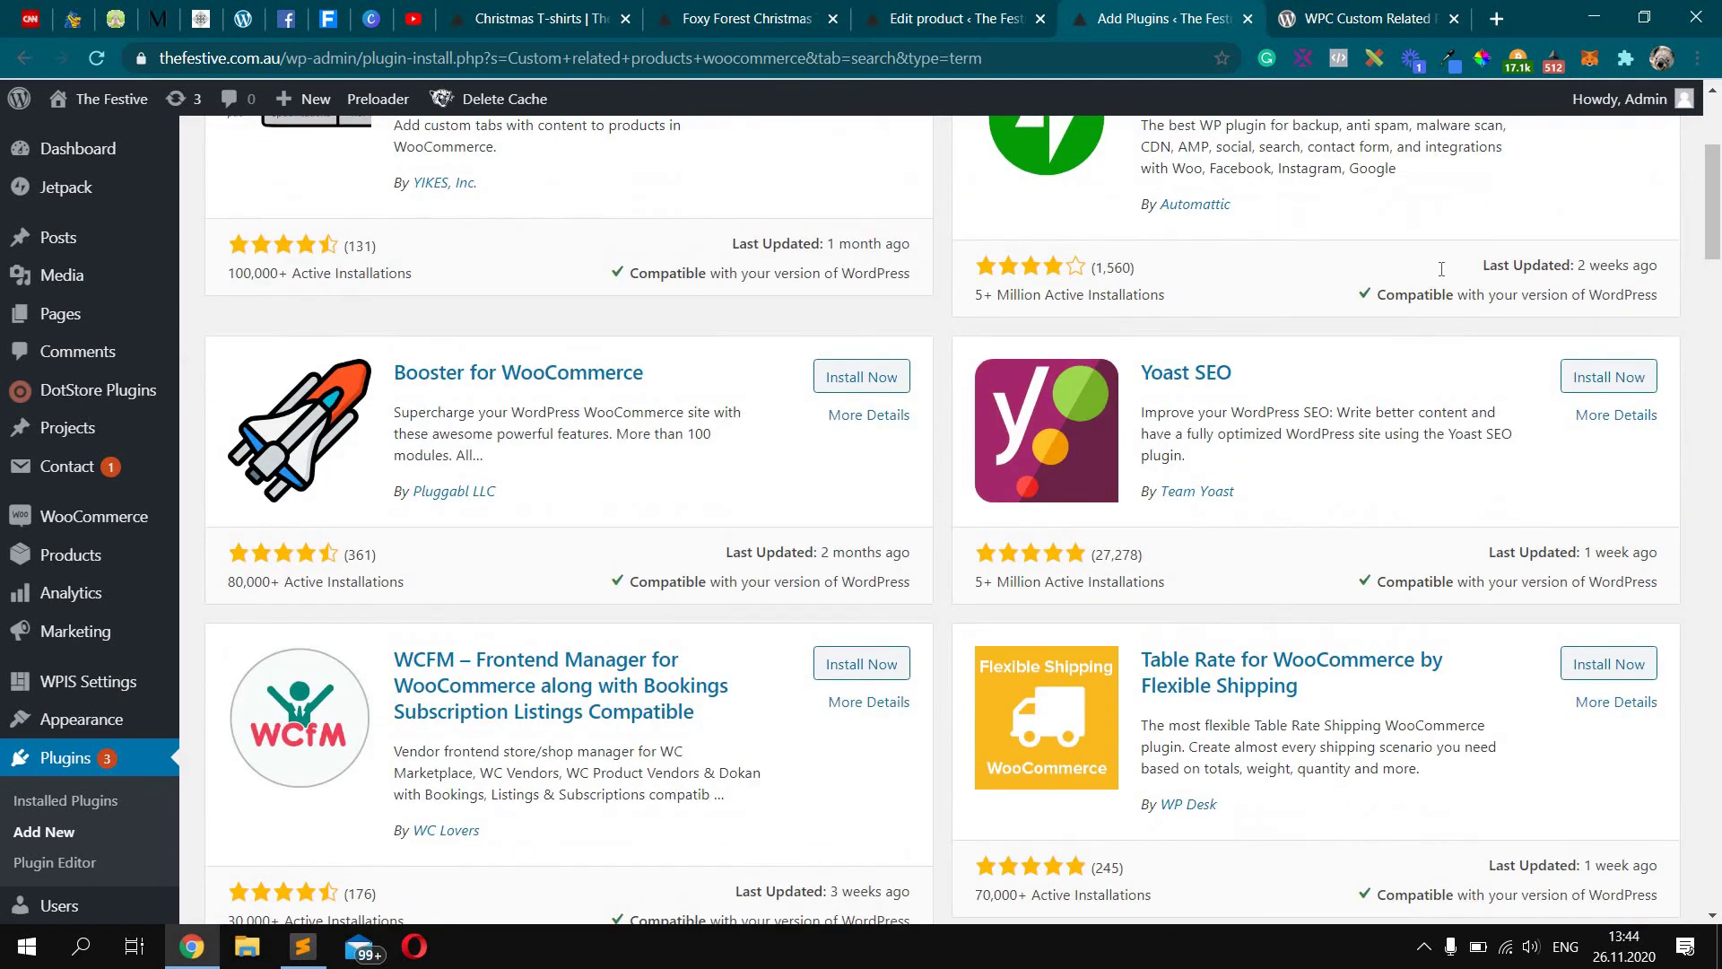
{"action": "scroll", "coordinate": [1435, 338], "scroll_direction": "up", "scroll_amount": 5}
{"action": "key", "text": "ctrl+a"}
{"action": "type", "text": "WPC Custom Related Products for WooCommerce"}
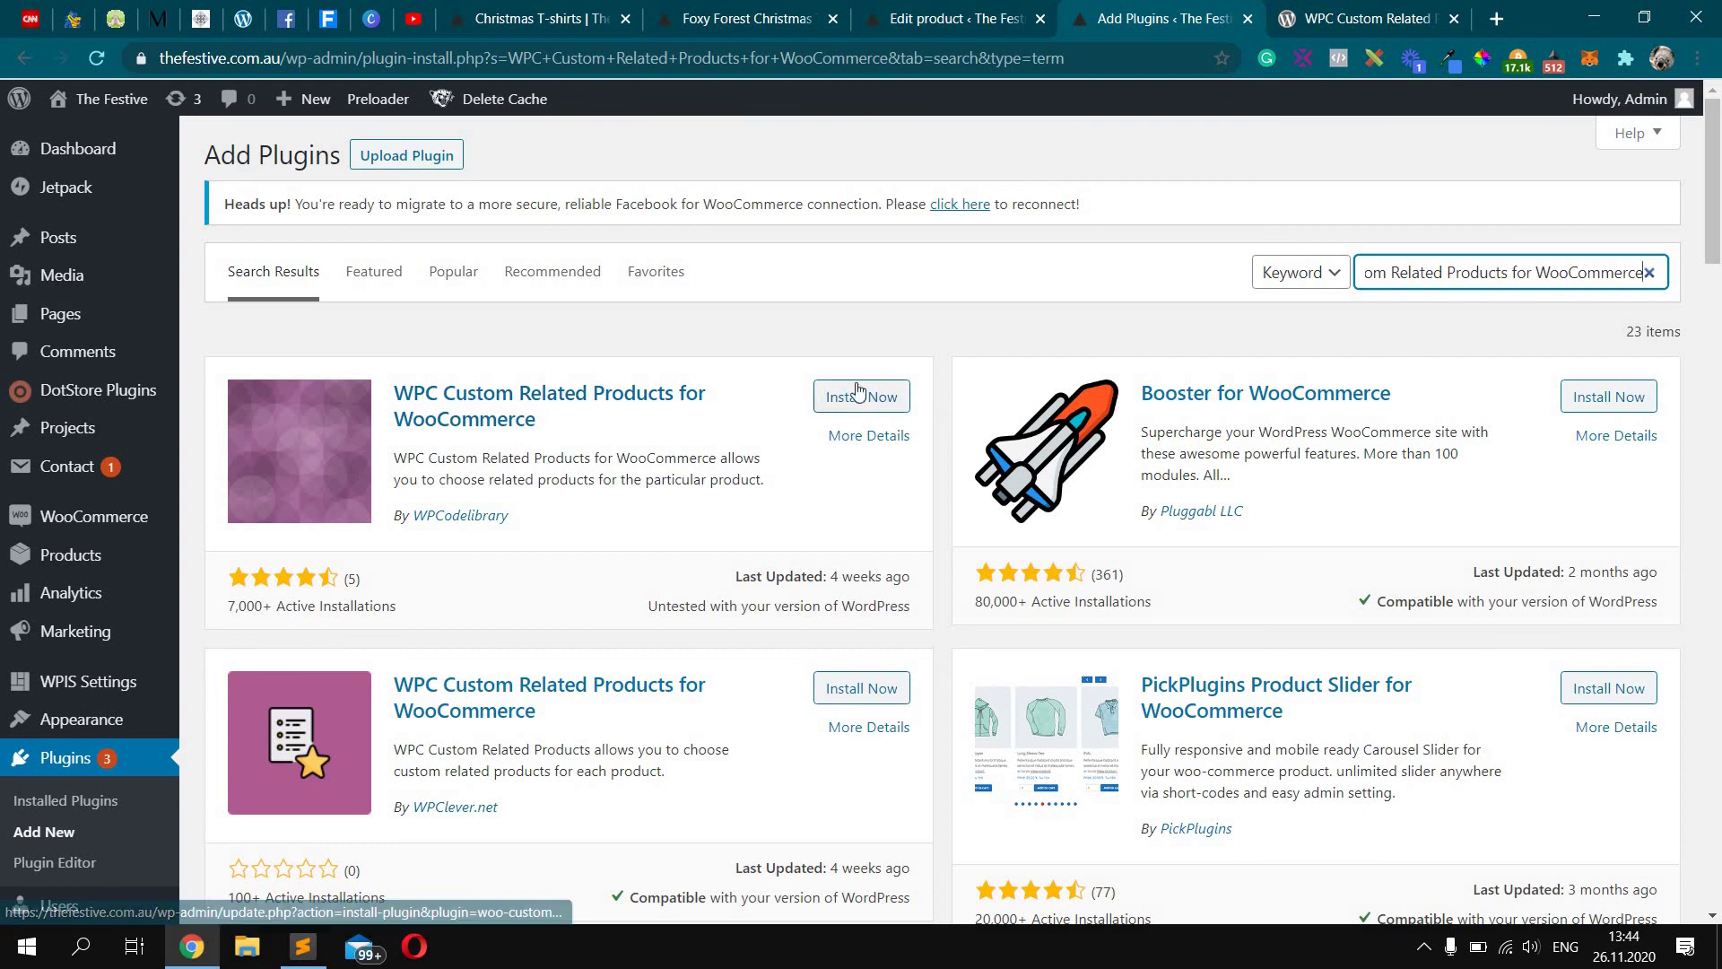
Install and activate the WPCodelibrary WPC Custom Related Products plugin.
{"action": "left_click", "coordinate": [852, 395]}
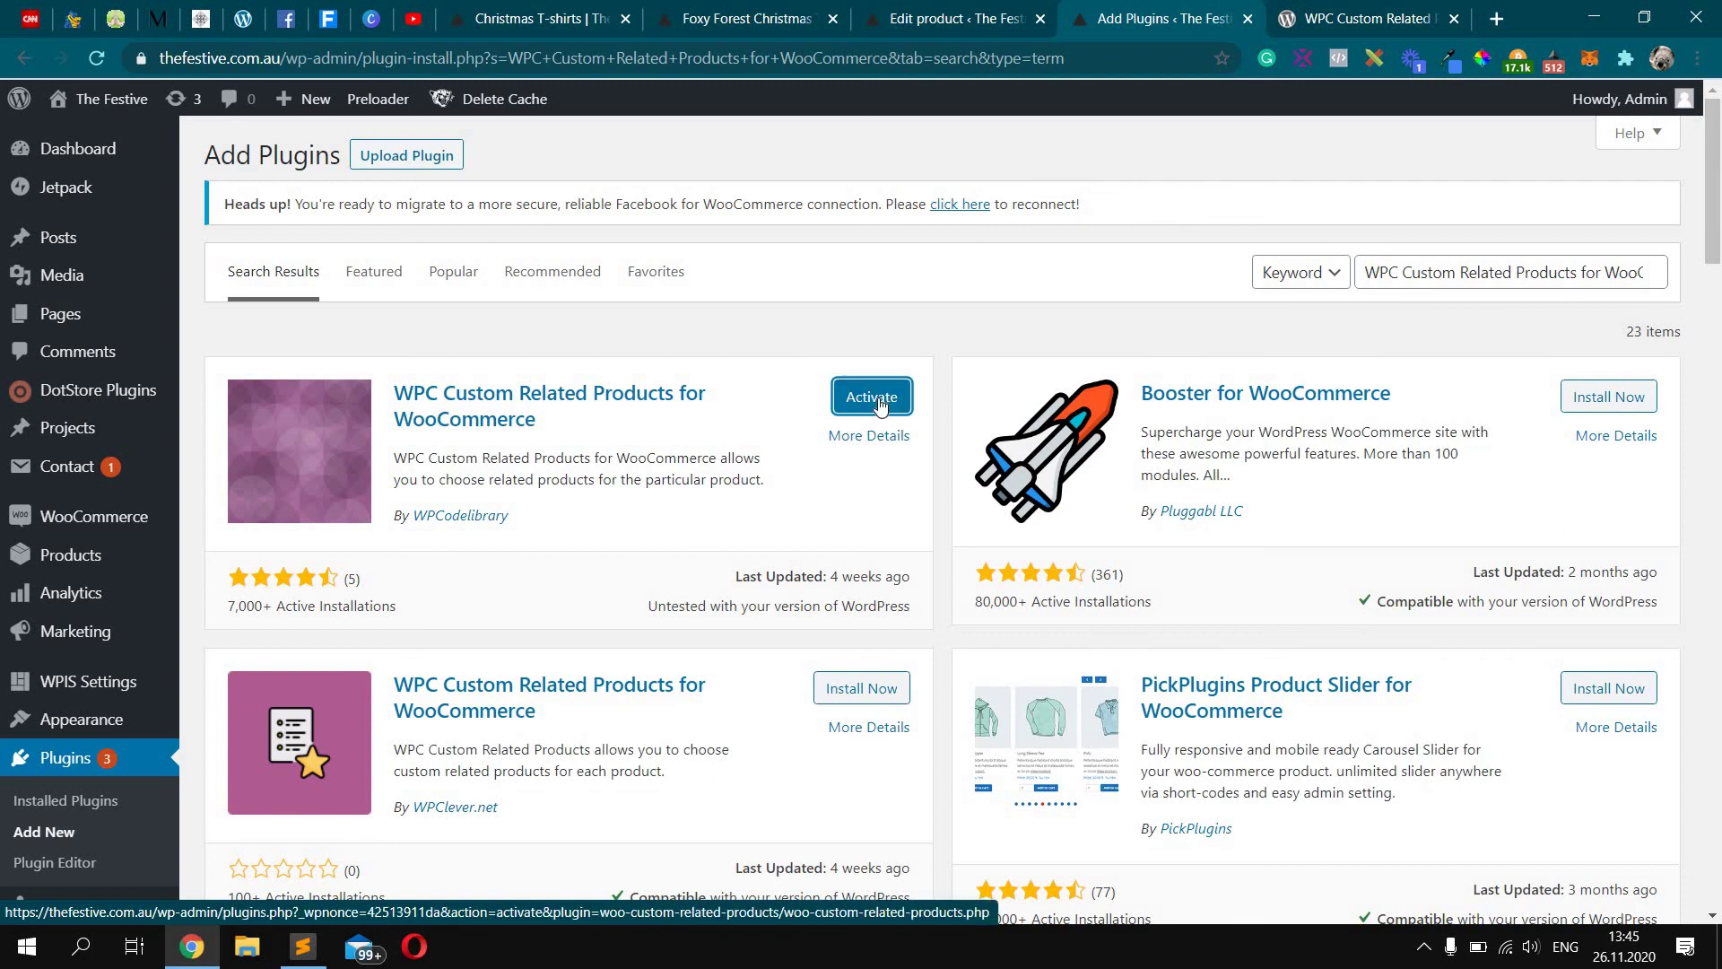
{"action": "left_click", "coordinate": [874, 398]}
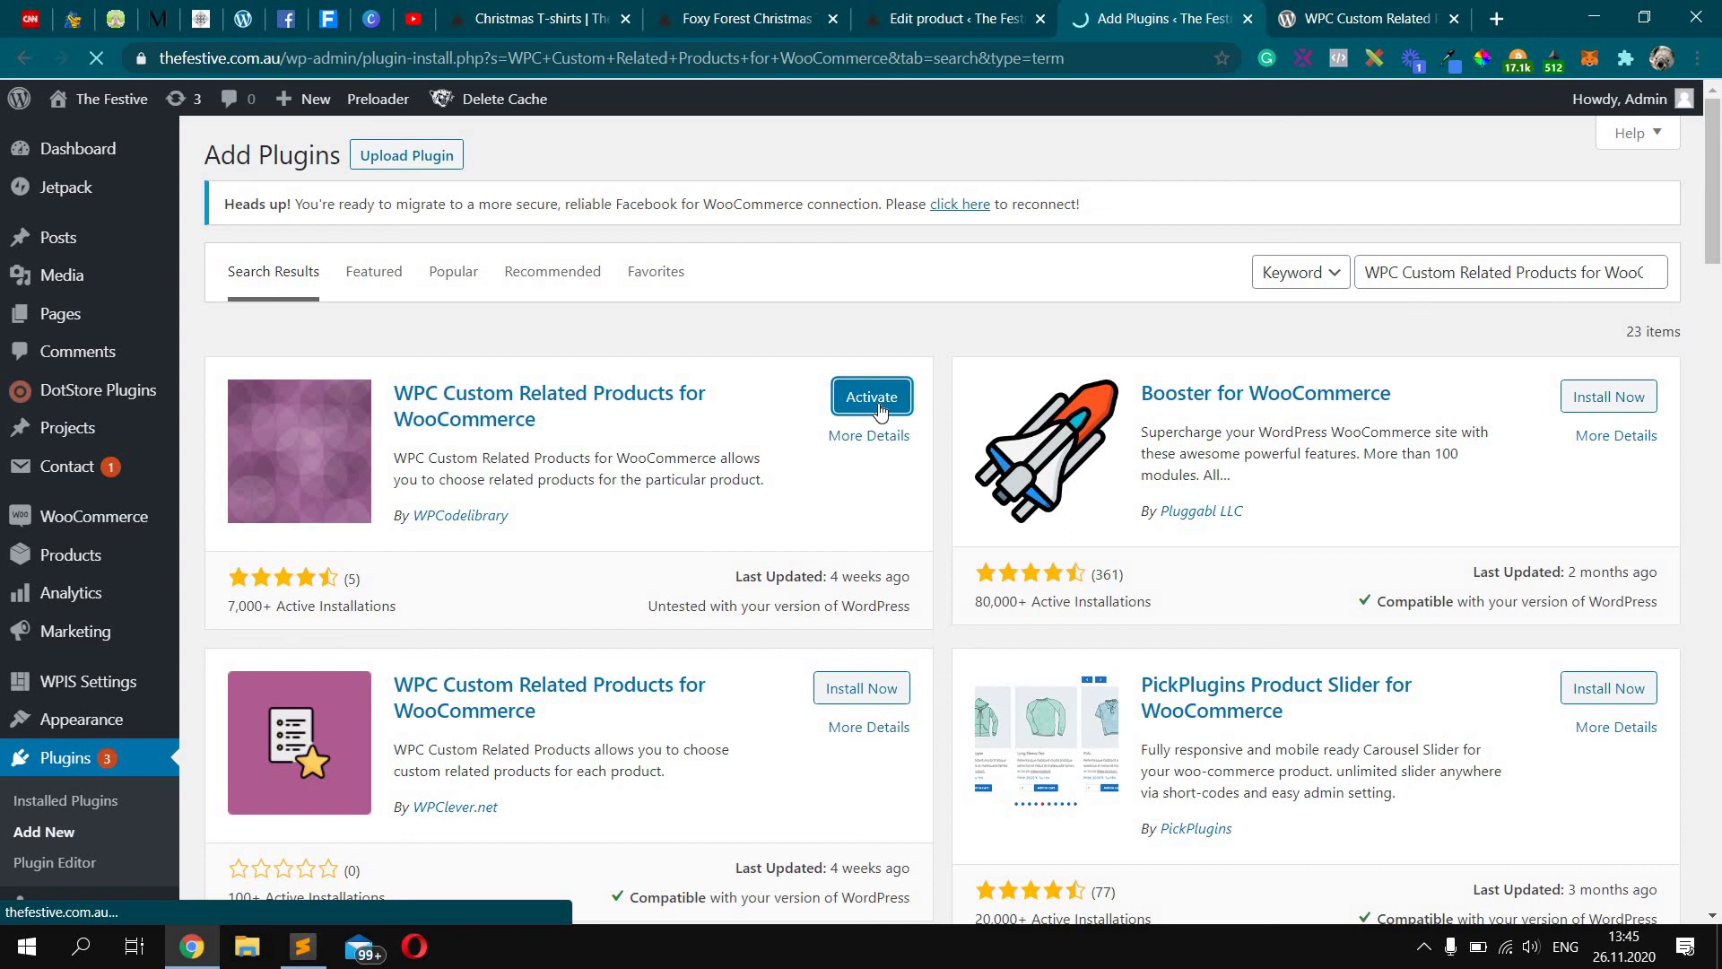
Read the feature description on the plugin's wordpress.org page.
{"action": "key", "text": "ctrl+Tab"}
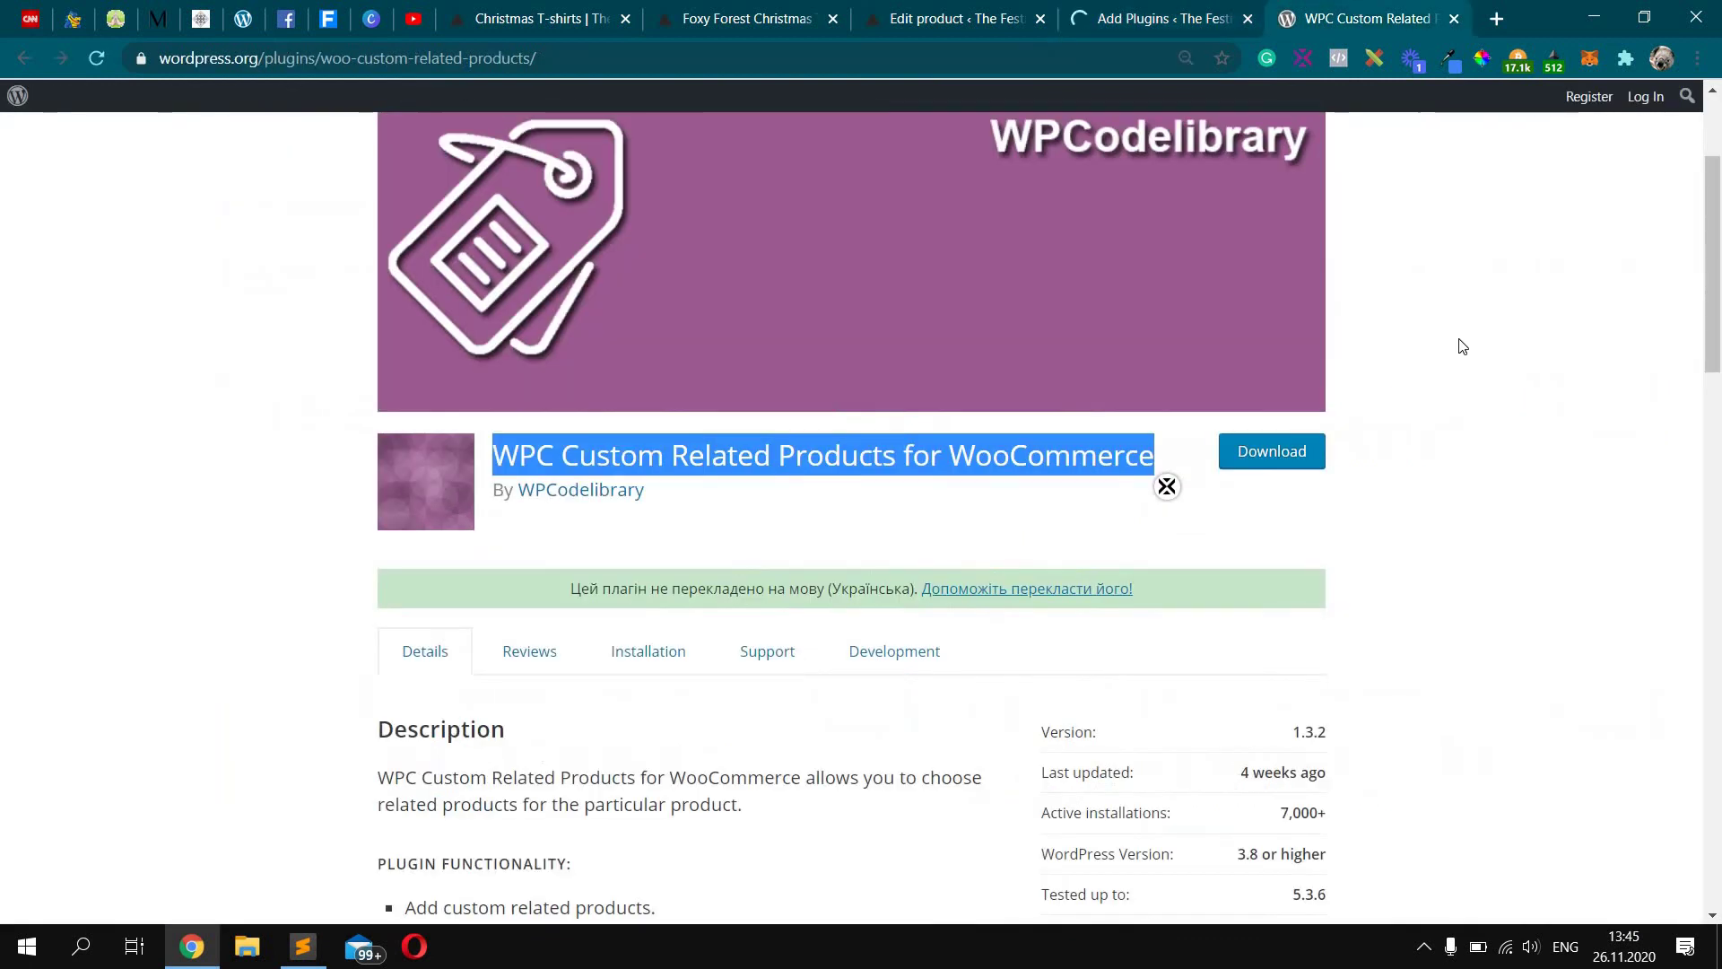
{"action": "scroll", "coordinate": [1463, 346], "scroll_direction": "down", "scroll_amount": 6}
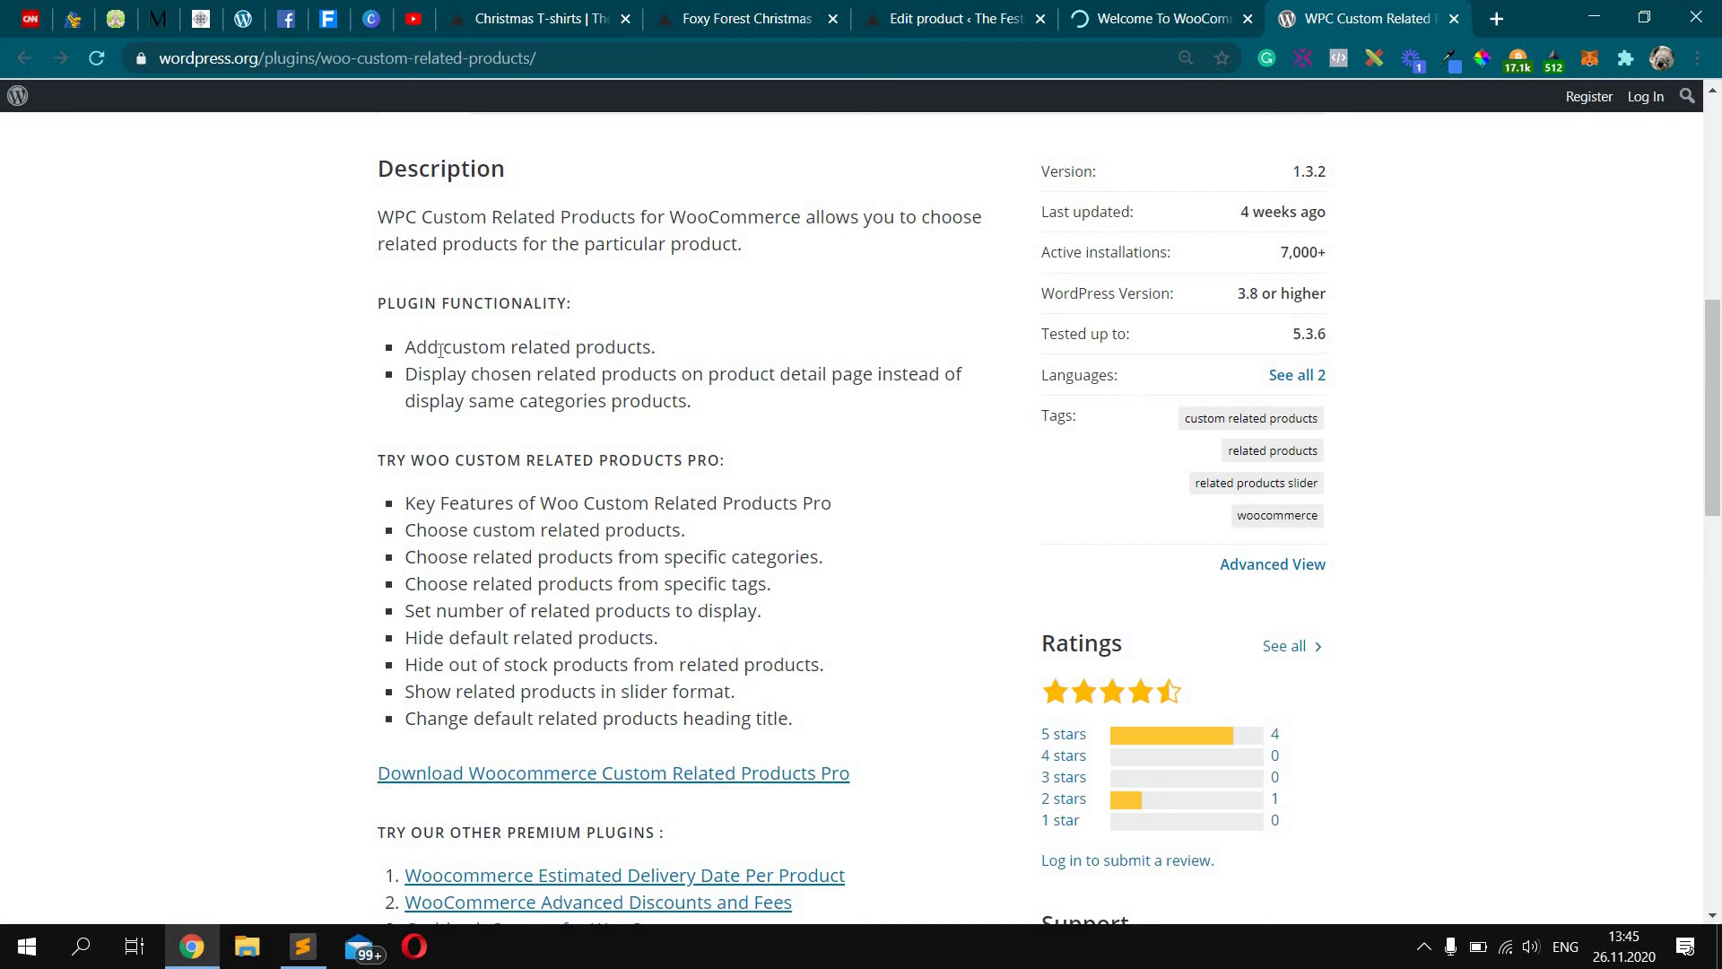
{"action": "left_click_drag", "start_coordinate": [437, 348], "coordinate": [633, 375]}
{"action": "left_click", "coordinate": [633, 375]}
Look over the plugin's welcome and setup page, then return to the Foxy Forest Christmas T-Shirt page.
{"action": "key", "text": "ctrl+shift+Tab"}
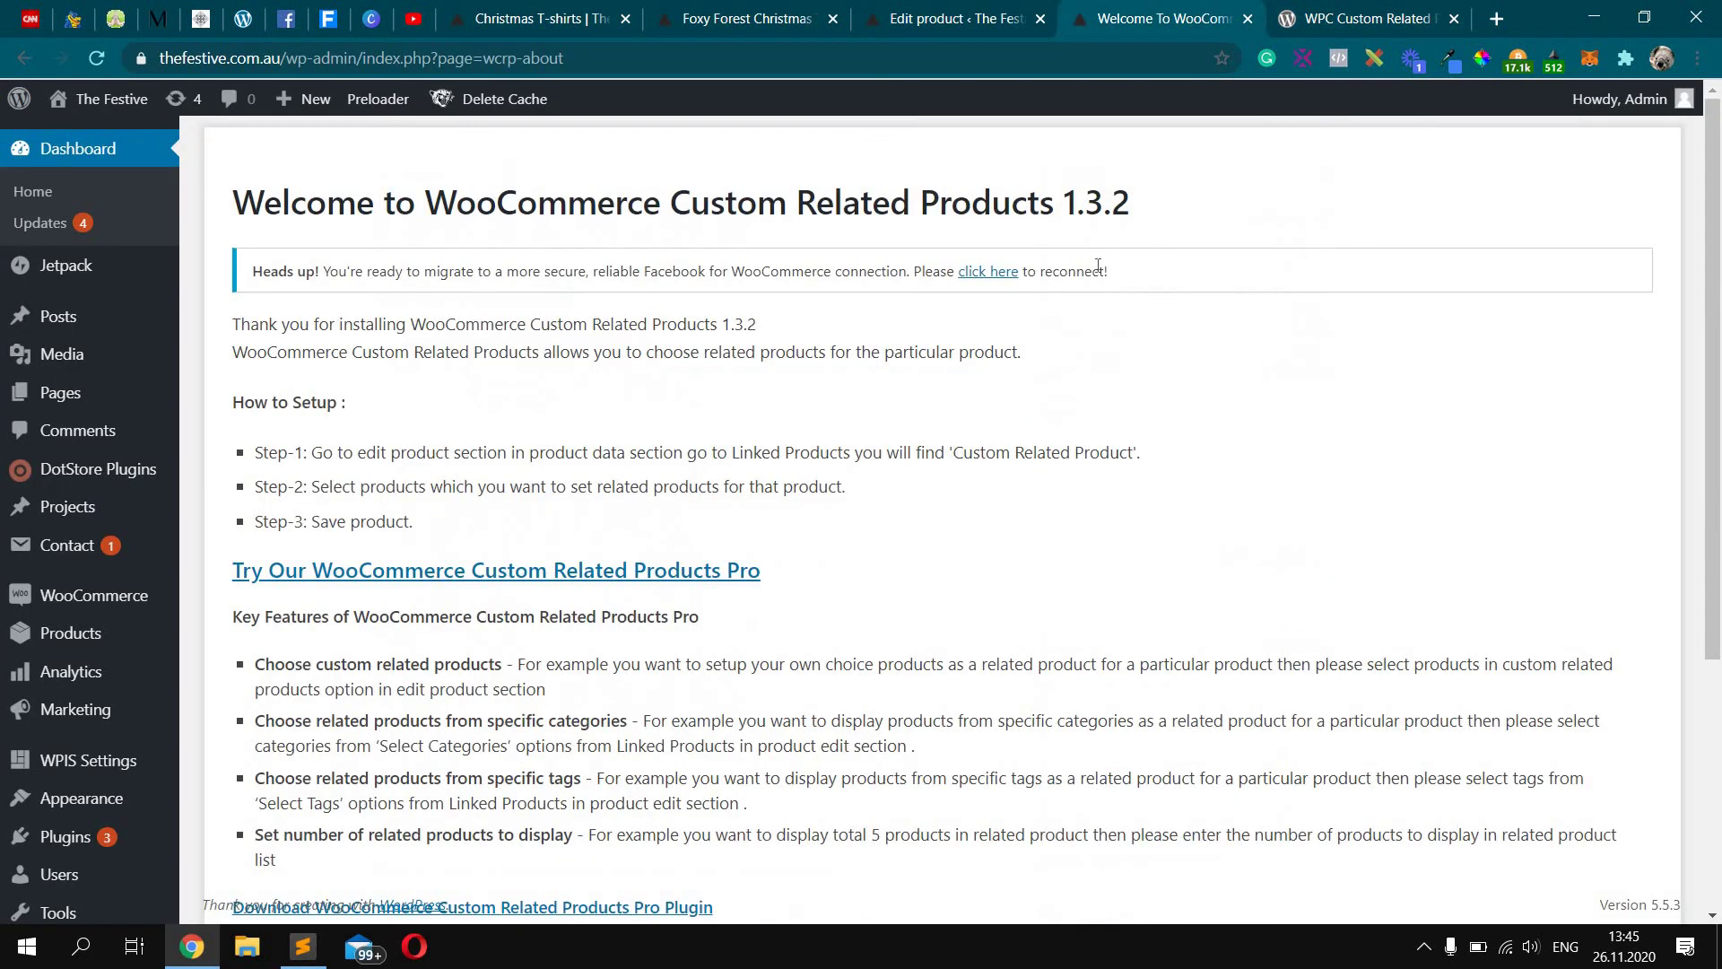
{"action": "scroll", "coordinate": [1098, 267], "scroll_direction": "down", "scroll_amount": 5}
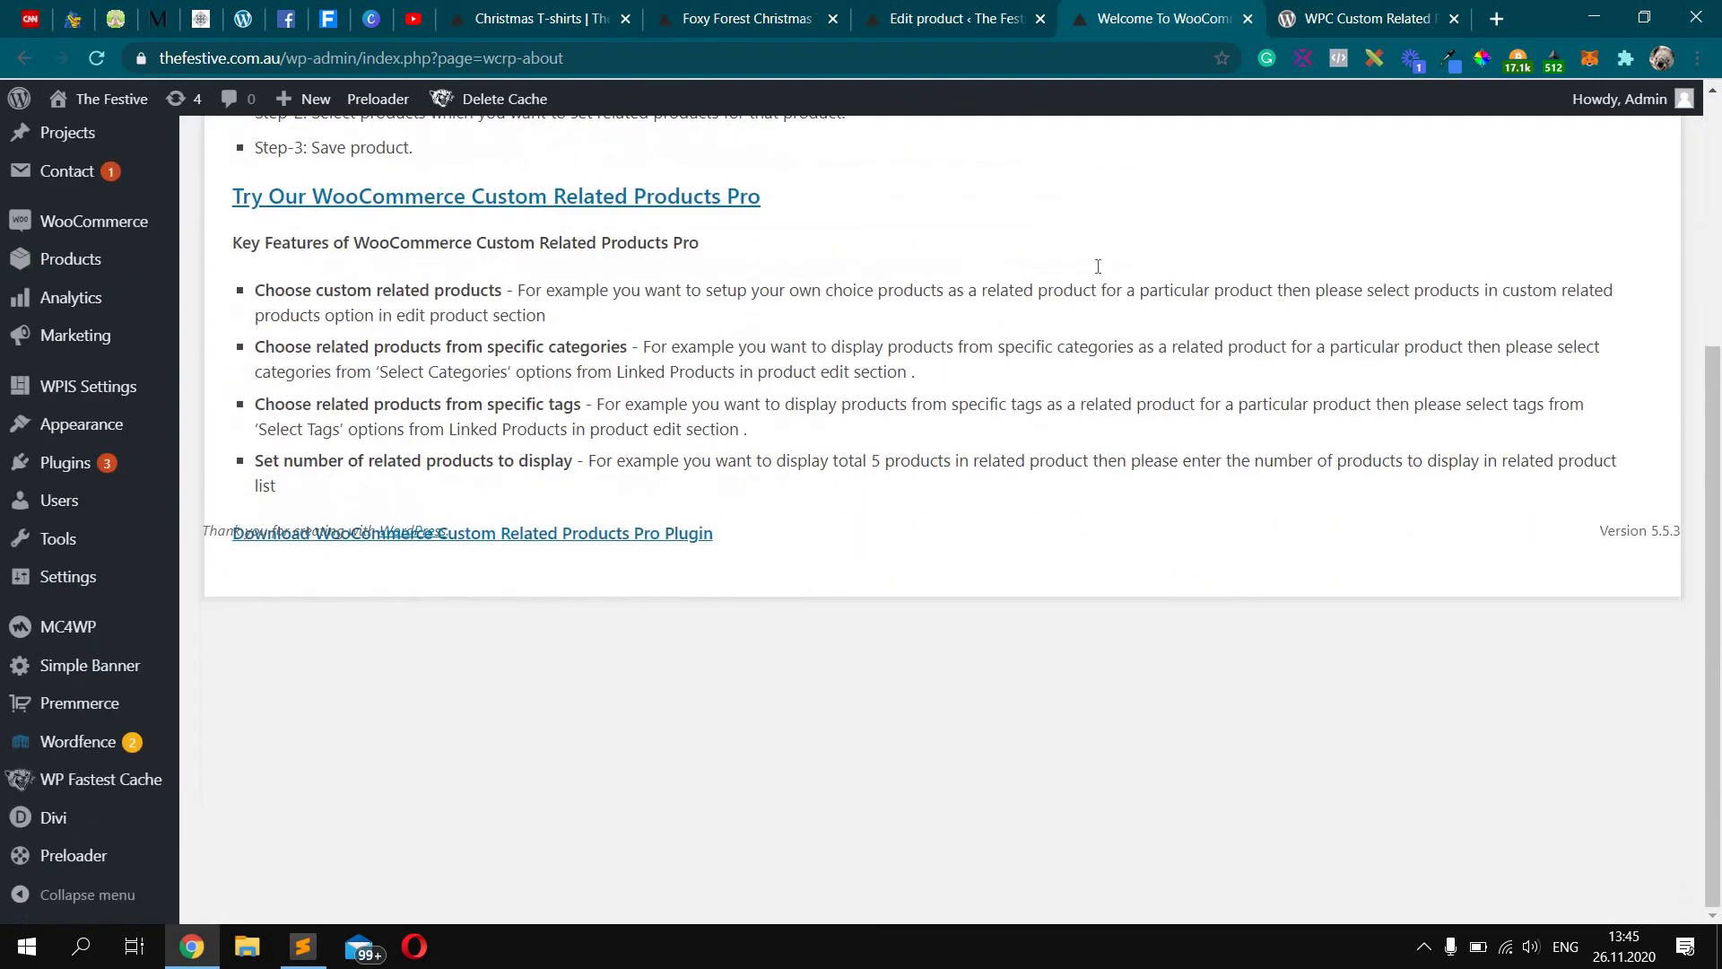
{"action": "scroll", "coordinate": [1098, 267], "scroll_direction": "up", "scroll_amount": 5}
{"action": "scroll", "coordinate": [1100, 274], "scroll_direction": "down", "scroll_amount": 5}
{"action": "left_click", "coordinate": [806, 13]}
Open the Foxy Forest Christmas T-Shirt's Edit product page in a new tab.
{"action": "scroll", "coordinate": [1063, 453], "scroll_direction": "up", "scroll_amount": 5}
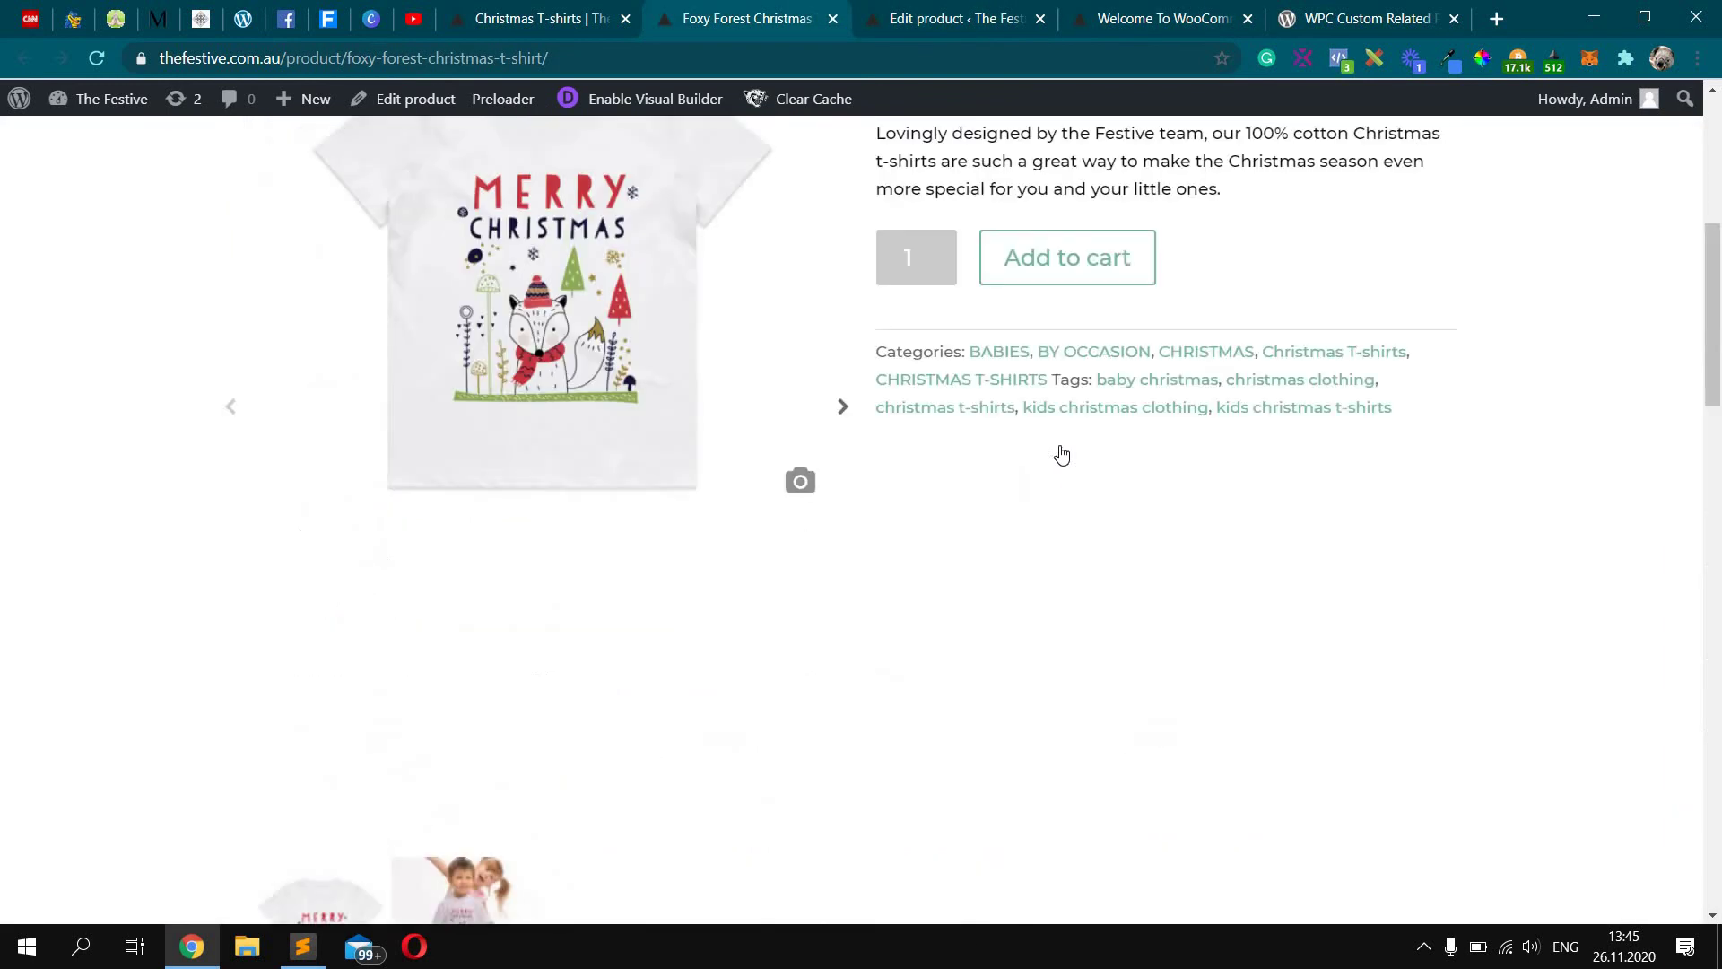
{"action": "scroll", "coordinate": [1062, 454], "scroll_direction": "up", "scroll_amount": 6}
{"action": "scroll", "coordinate": [1053, 454], "scroll_direction": "down", "scroll_amount": 1}
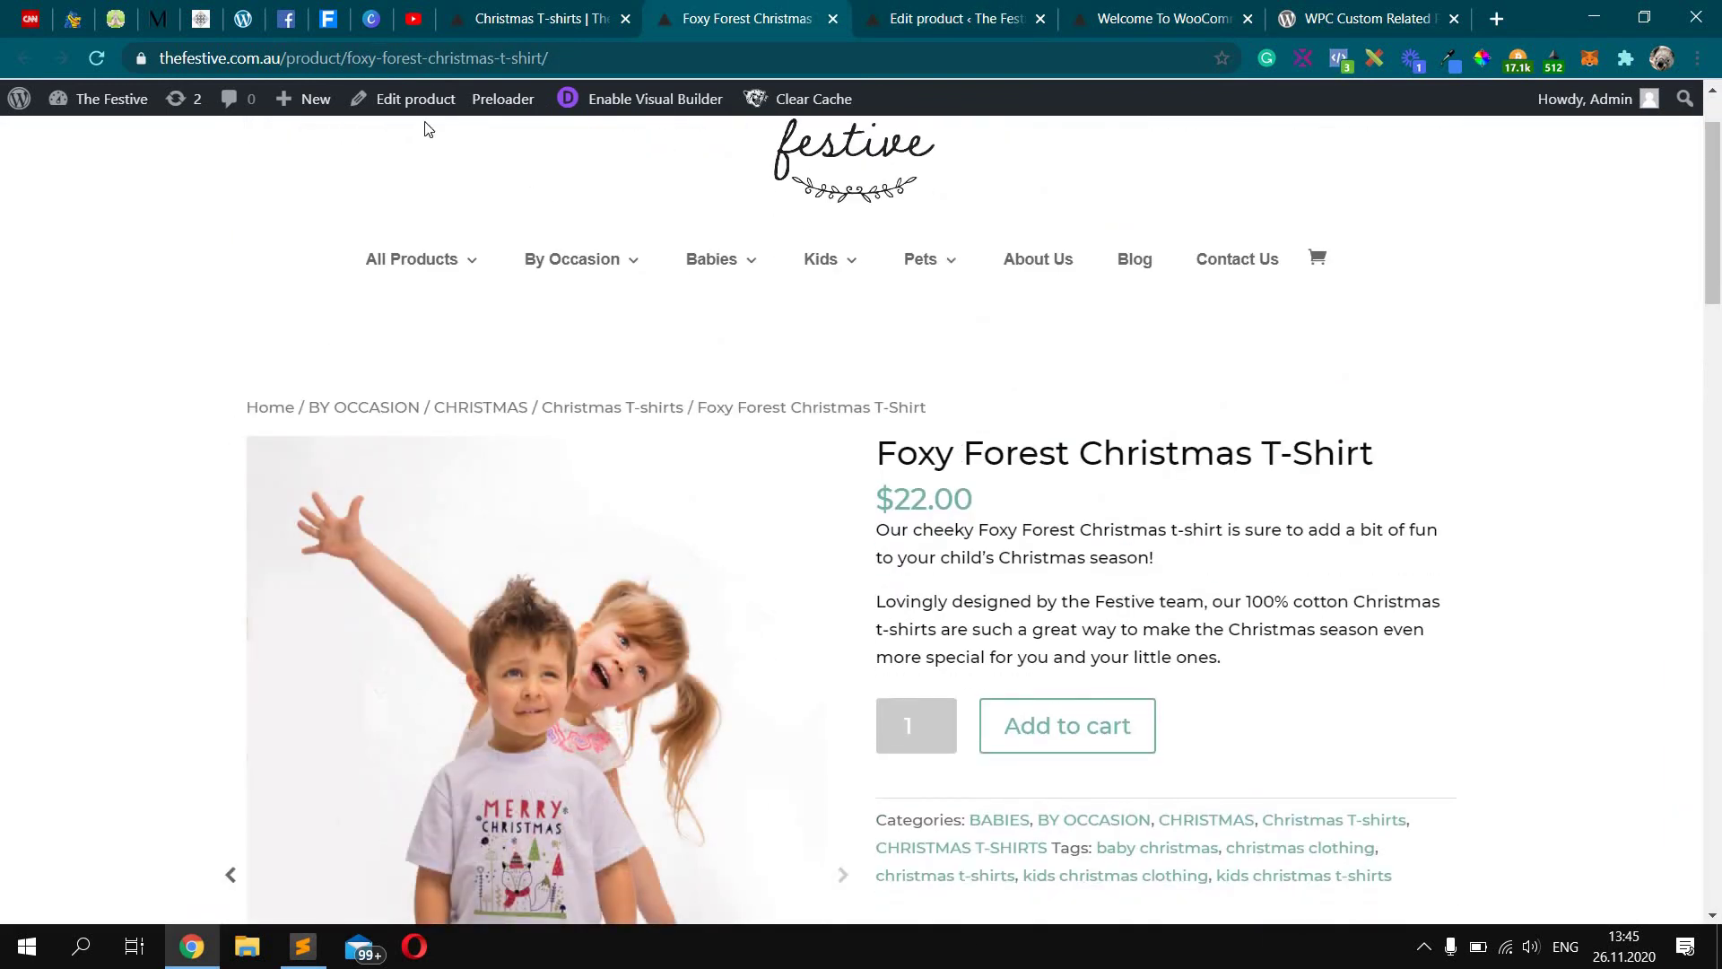
{"action": "middle_click", "coordinate": [420, 100]}
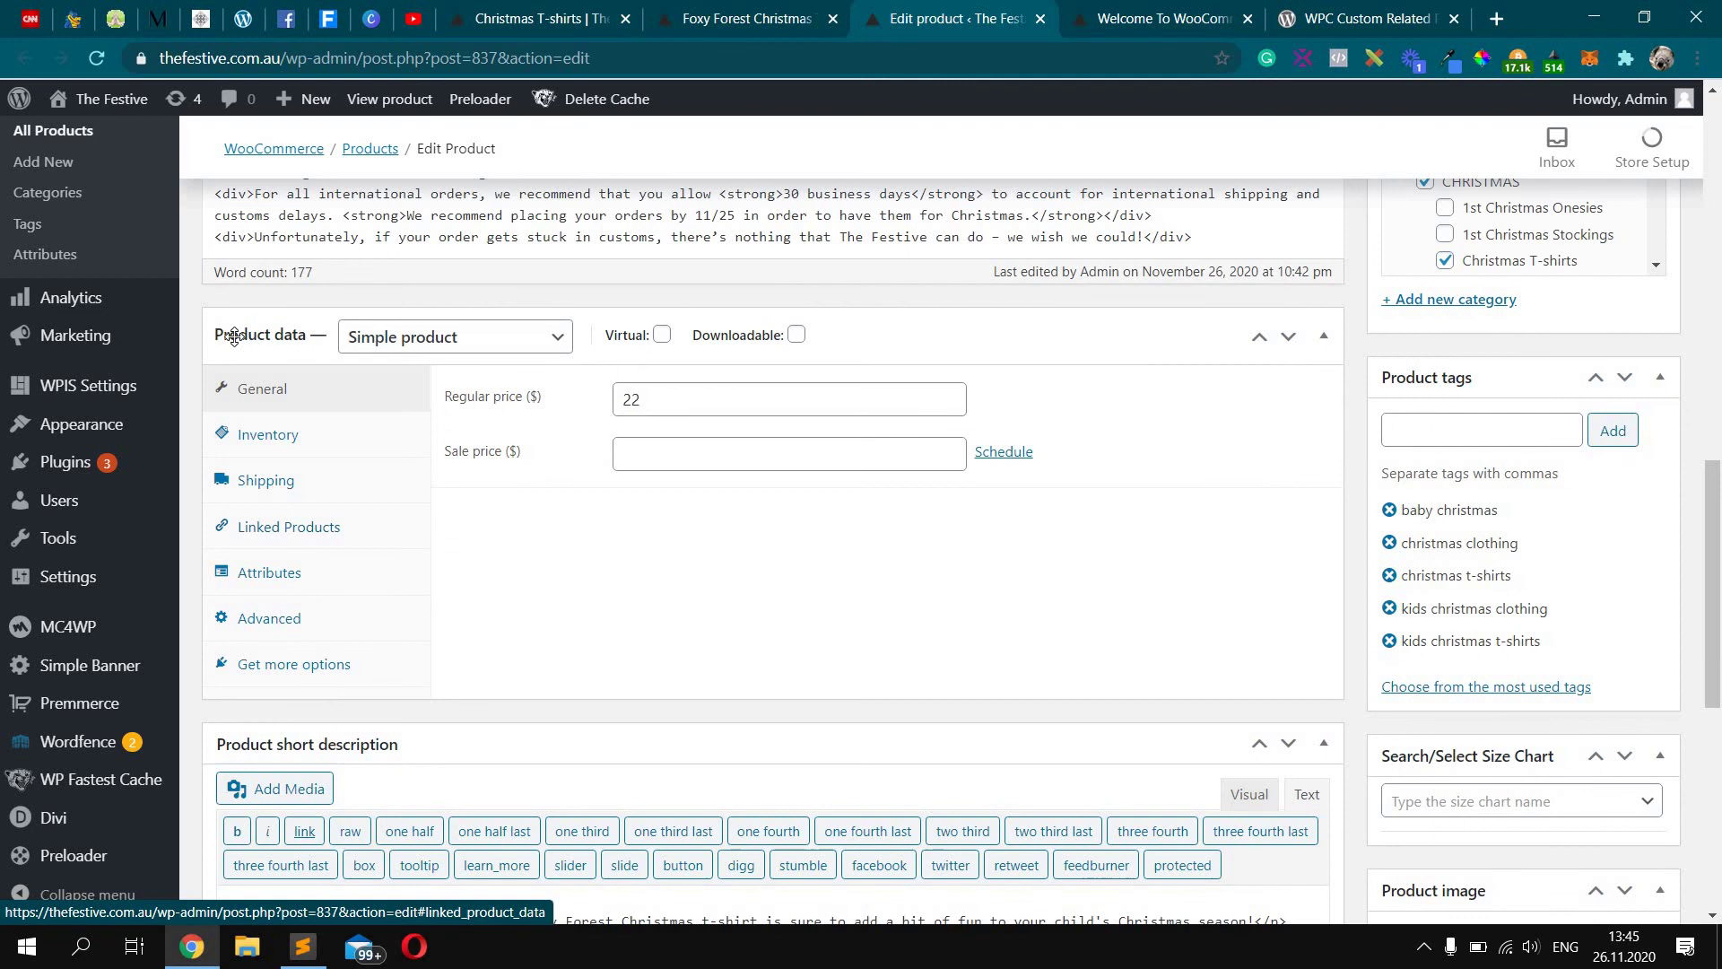
In Linked Products, add the Bear & Wreath and Magical Christmas Santa Sacks as custom related products, then search 'santa sack' for a third.
{"action": "left_click", "coordinate": [327, 529]}
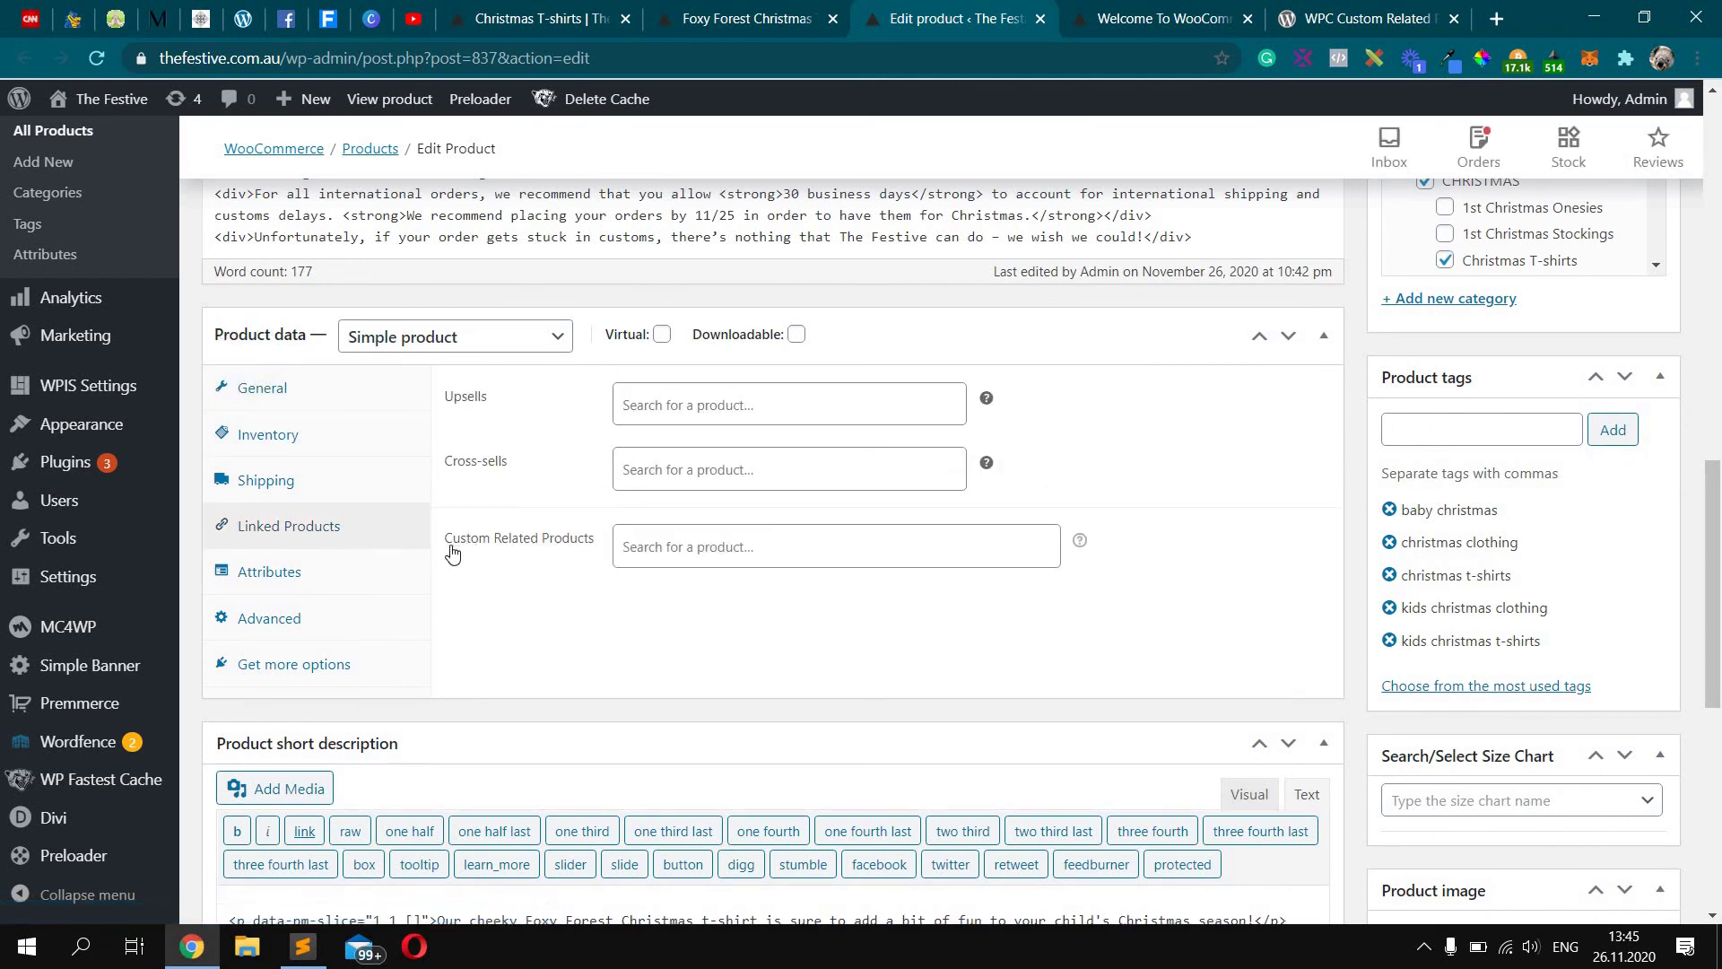
{"action": "left_click", "coordinate": [710, 549]}
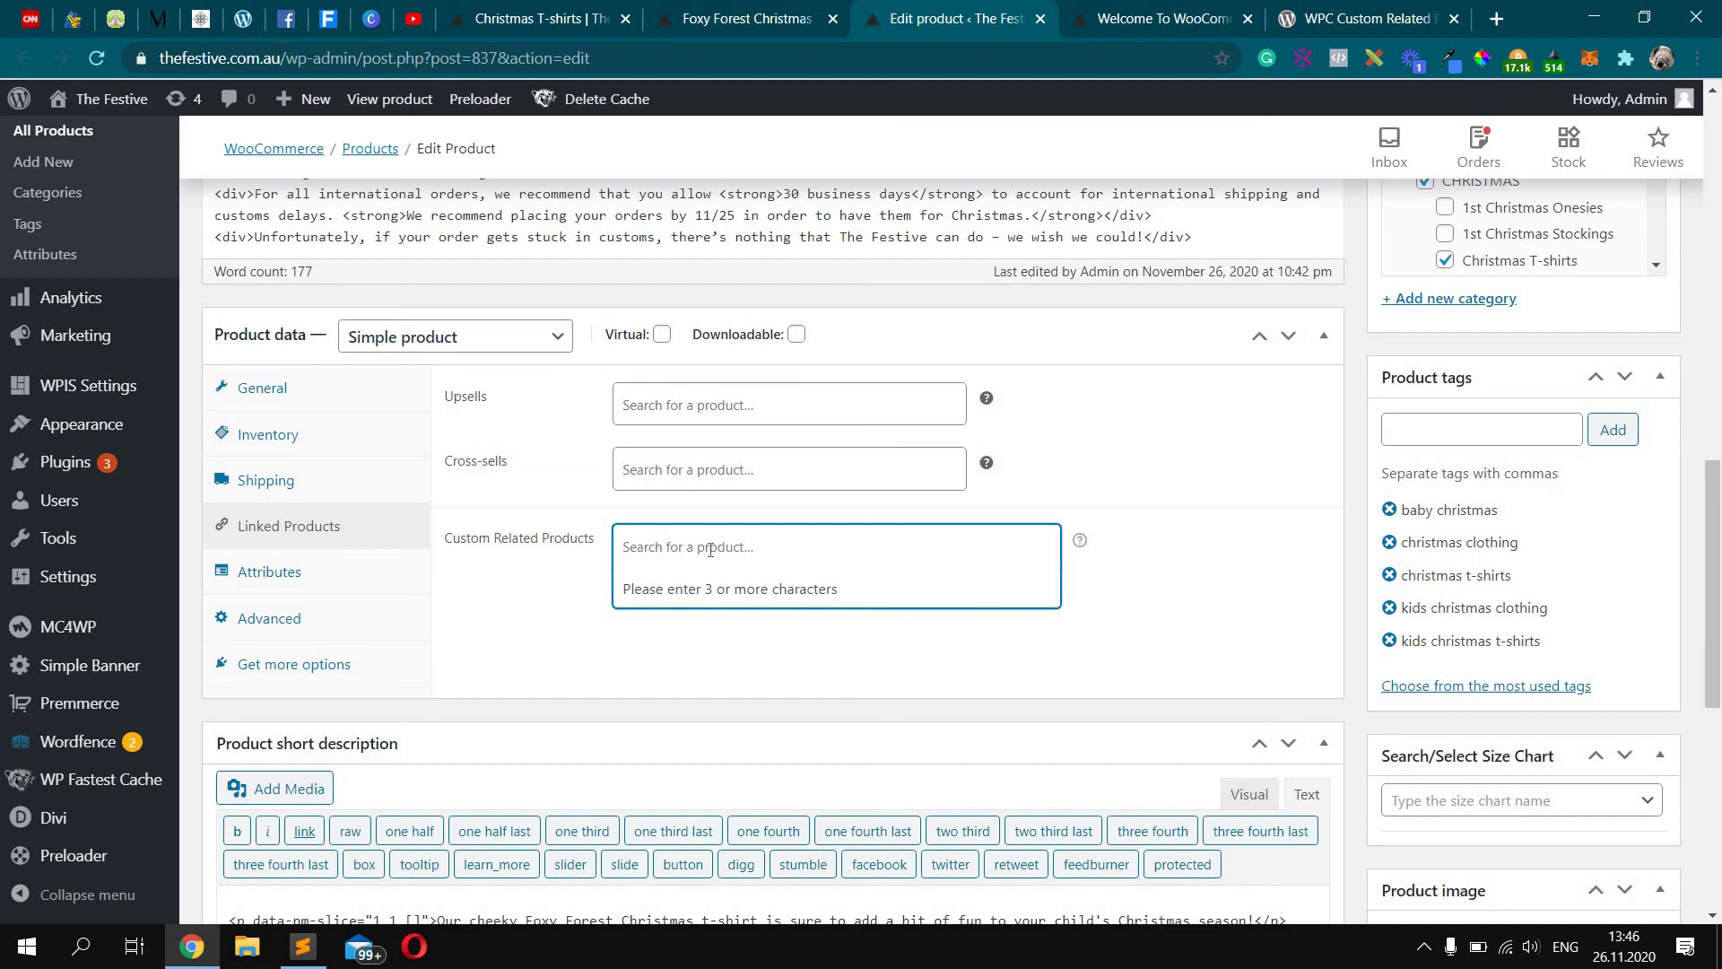
{"action": "type", "text": "santa sacks"}
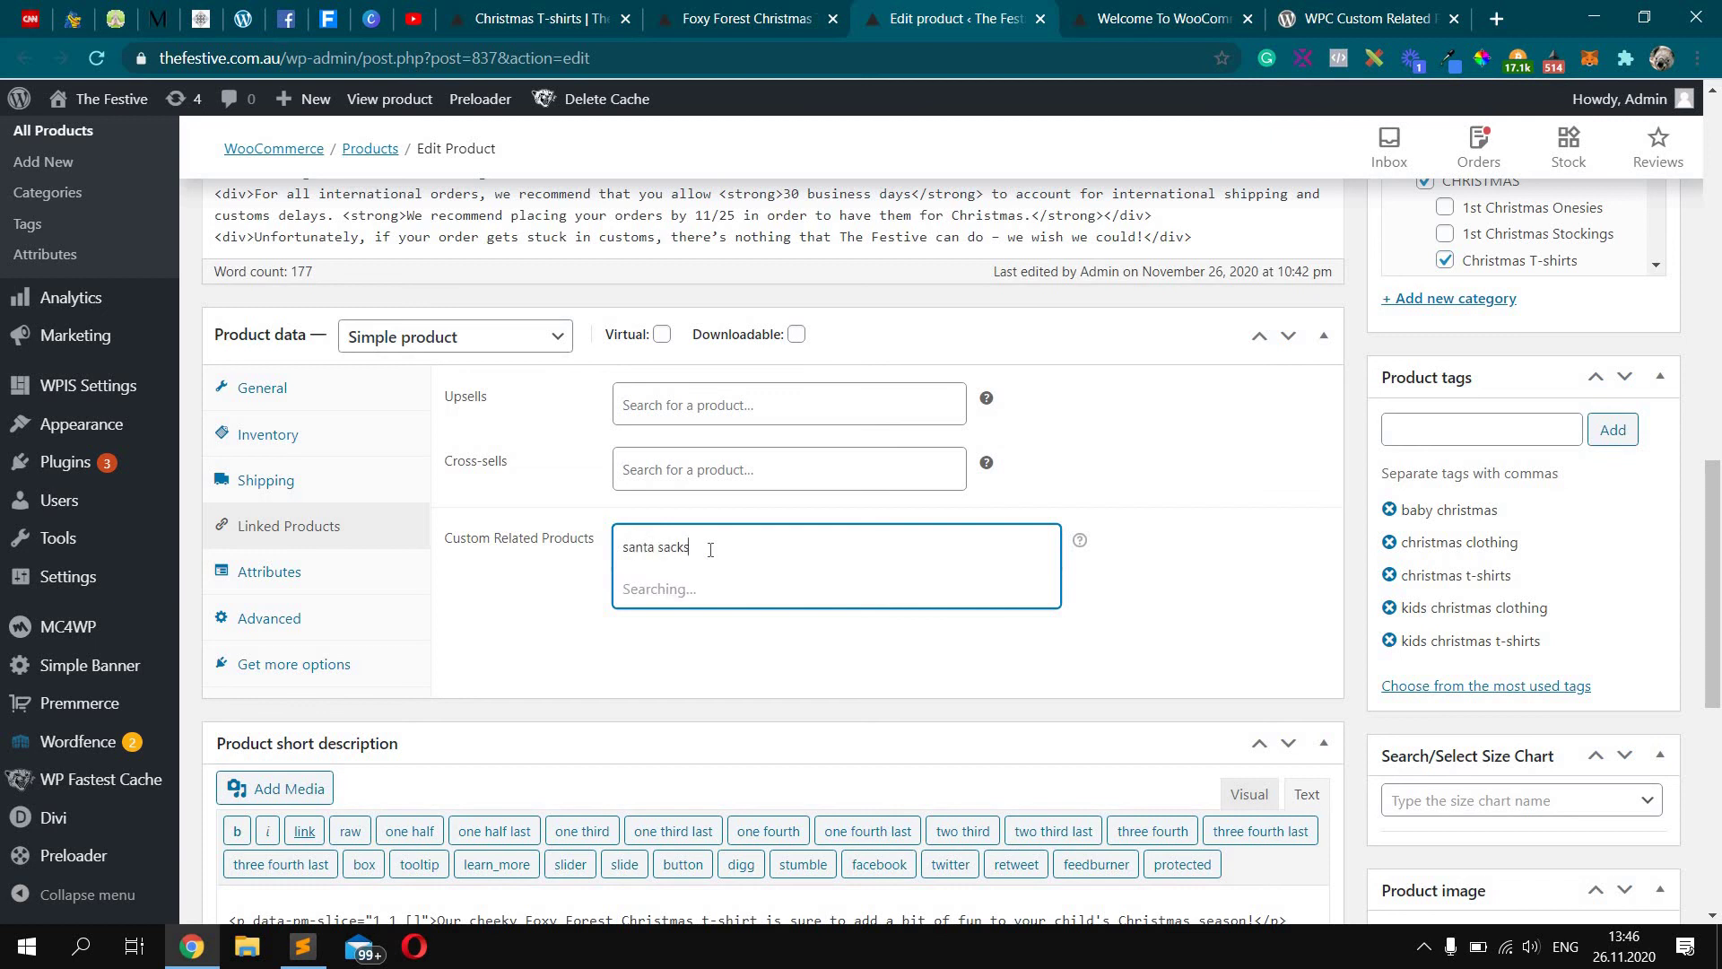
{"action": "key", "text": "BackSpace"}
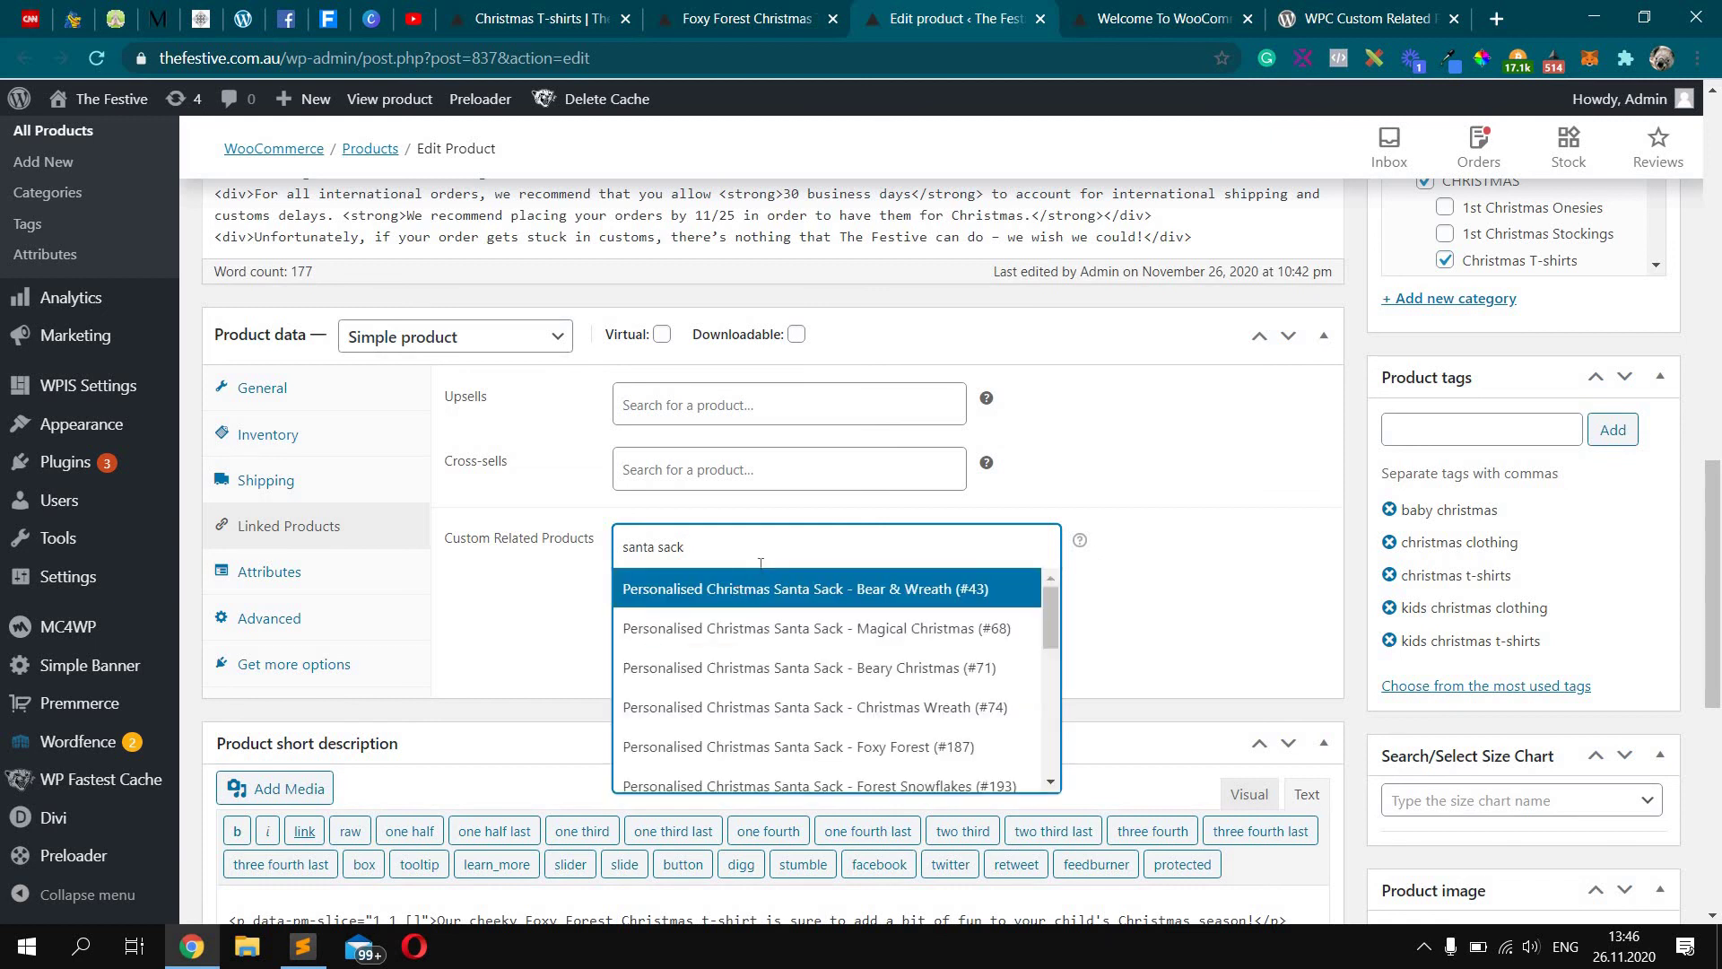
{"action": "left_click", "coordinate": [742, 592]}
{"action": "left_click", "coordinate": [760, 565]}
{"action": "type", "text": "santa sack"}
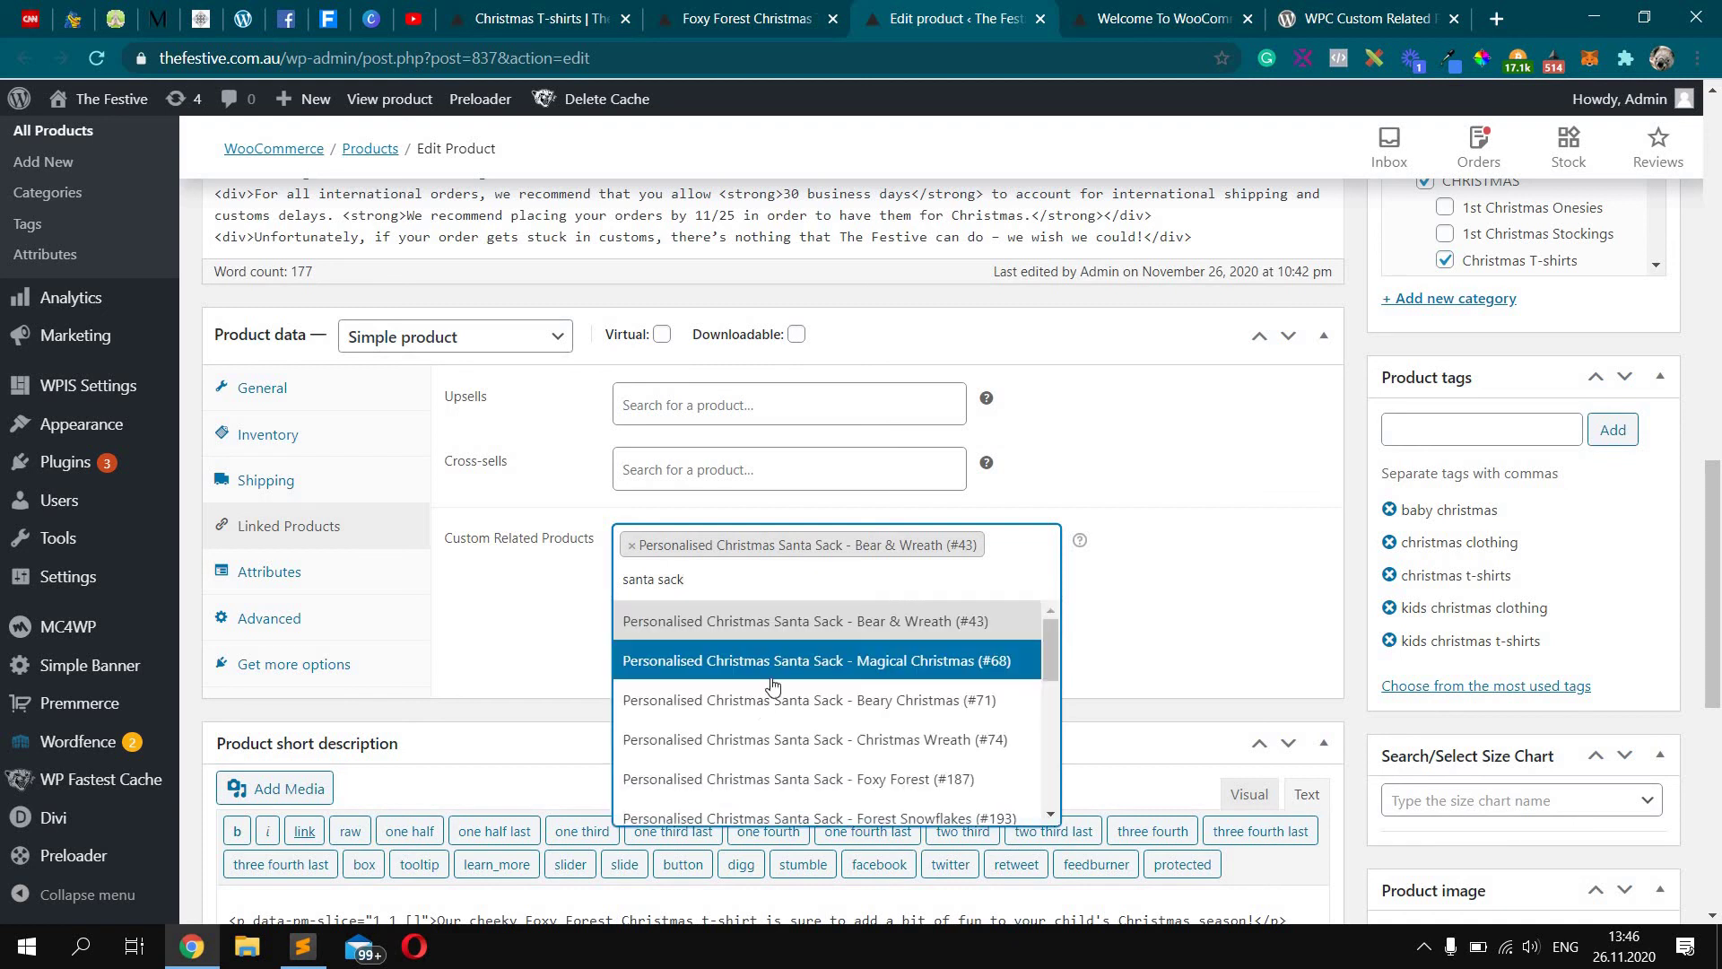
{"action": "left_click", "coordinate": [779, 658]}
{"action": "left_click", "coordinate": [776, 612]}
{"action": "type", "text": "santa sack"}
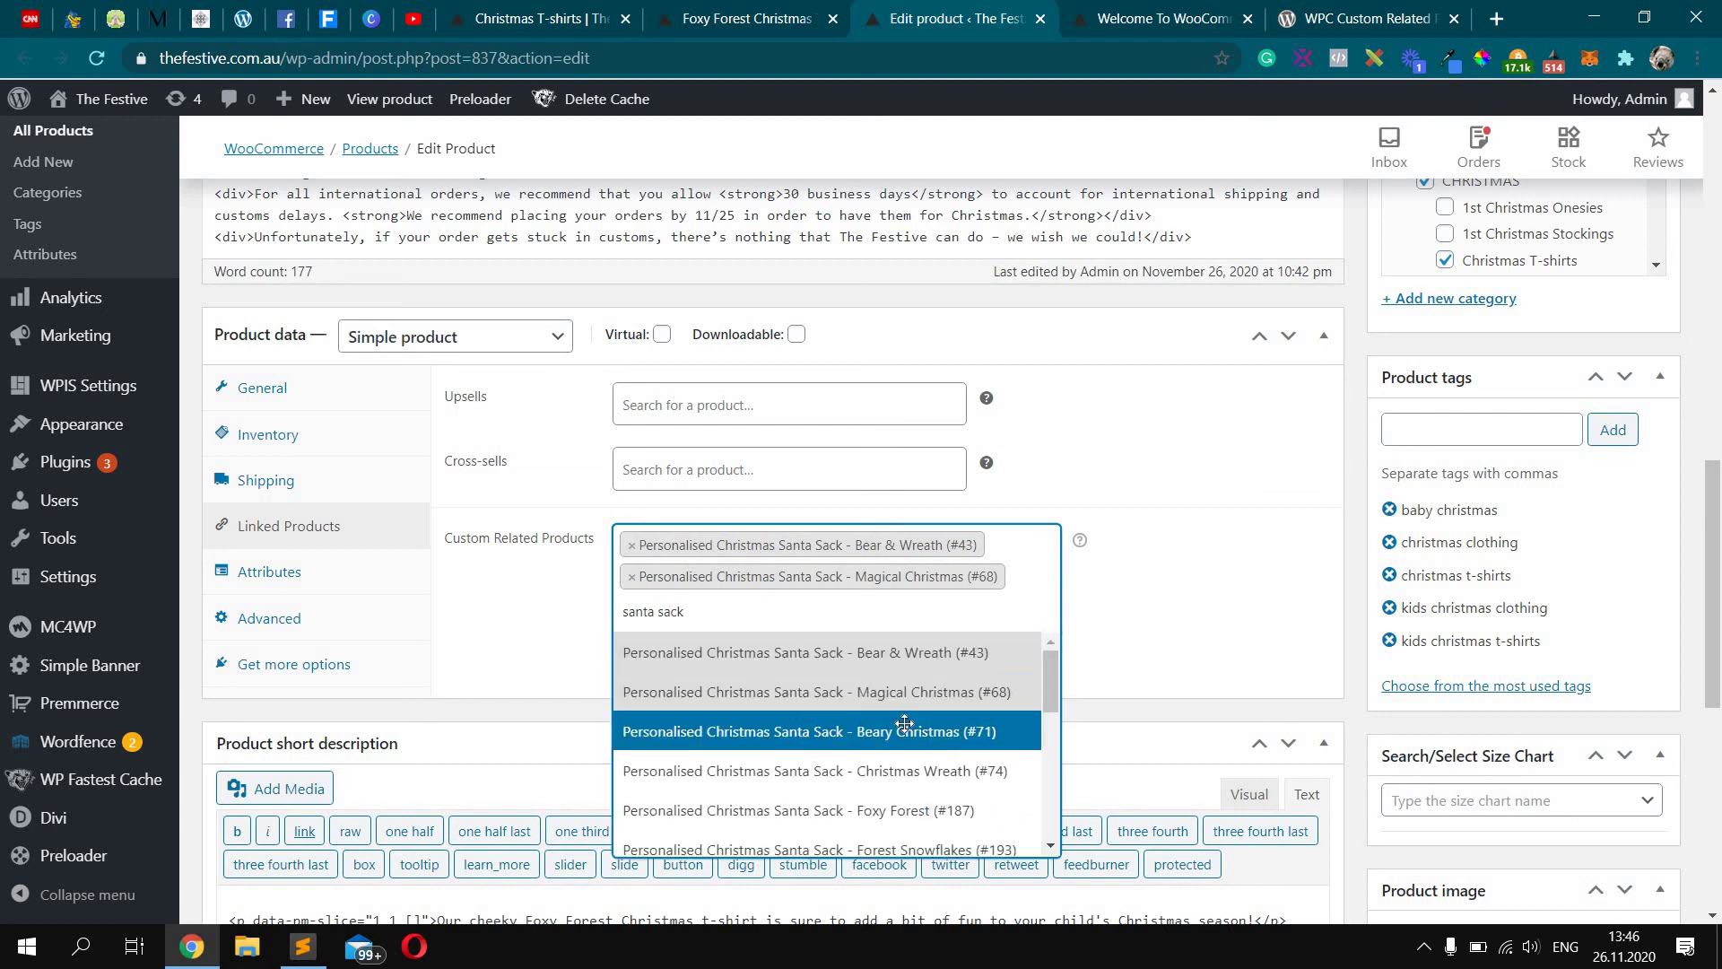
Add the Beary Christmas Santa Sack as a related product and update the product.
{"action": "left_click", "coordinate": [897, 723]}
{"action": "scroll", "coordinate": [1720, 484], "scroll_direction": "up", "scroll_amount": 6}
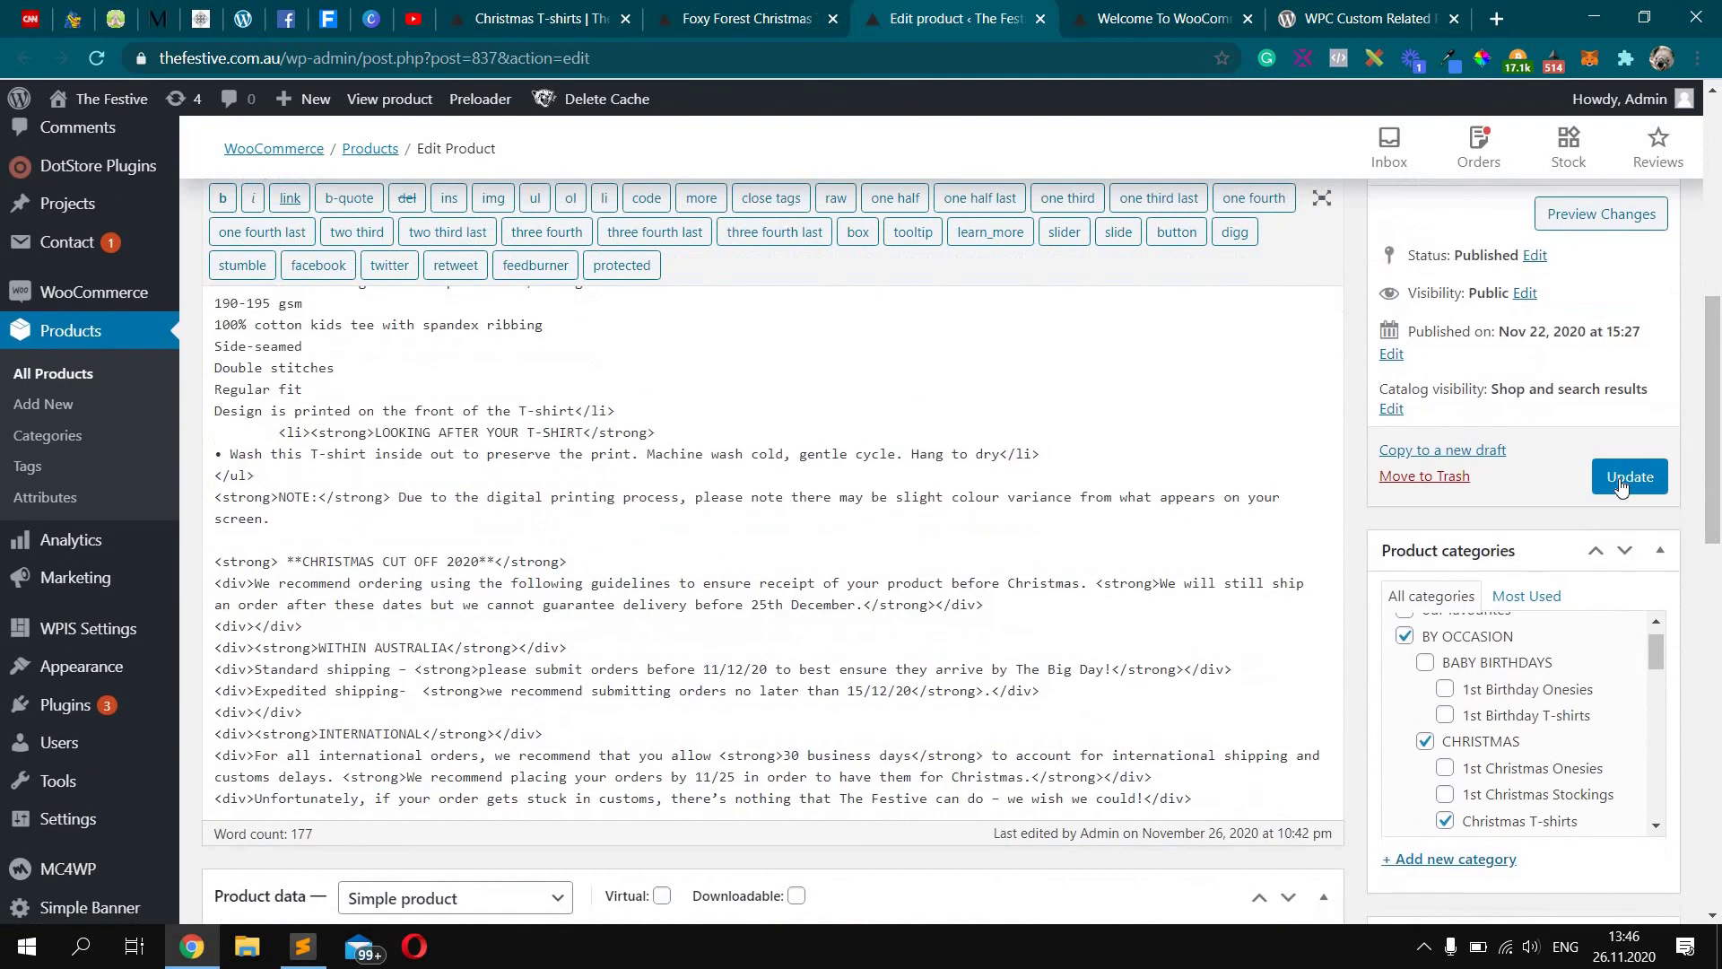
{"action": "left_click", "coordinate": [1621, 485]}
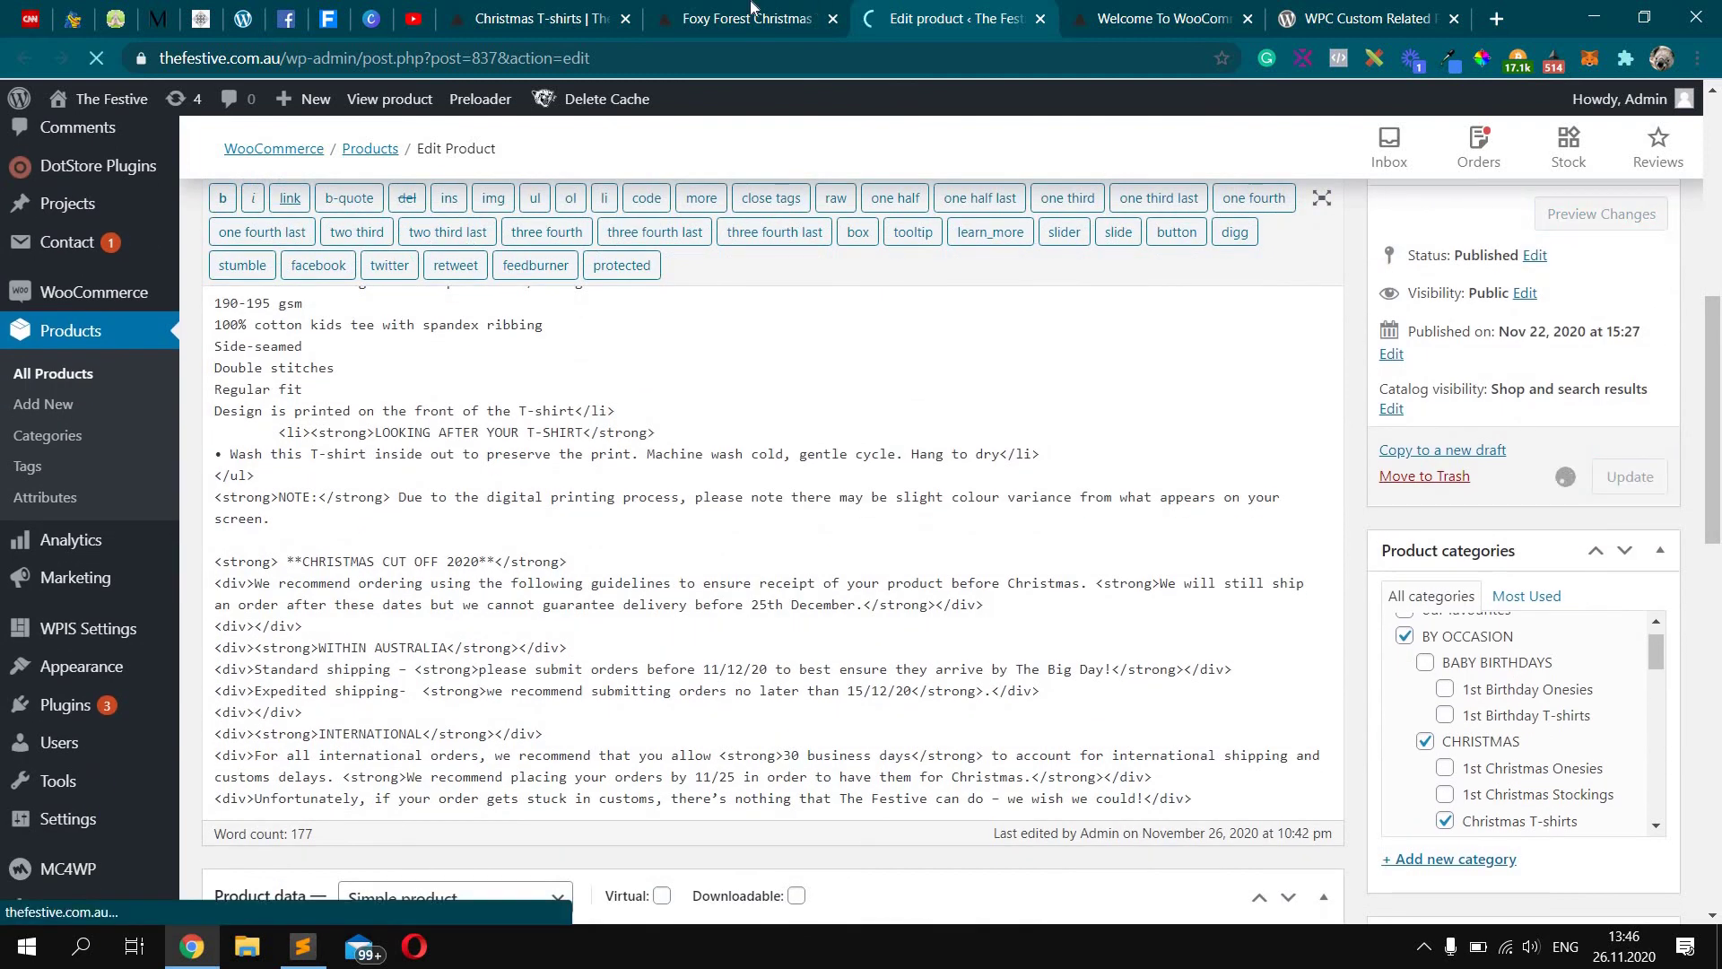
Reload the T-shirt's store page and scroll to the three Santa Sack related products.
{"action": "key", "text": "ctrl+shift+Tab"}
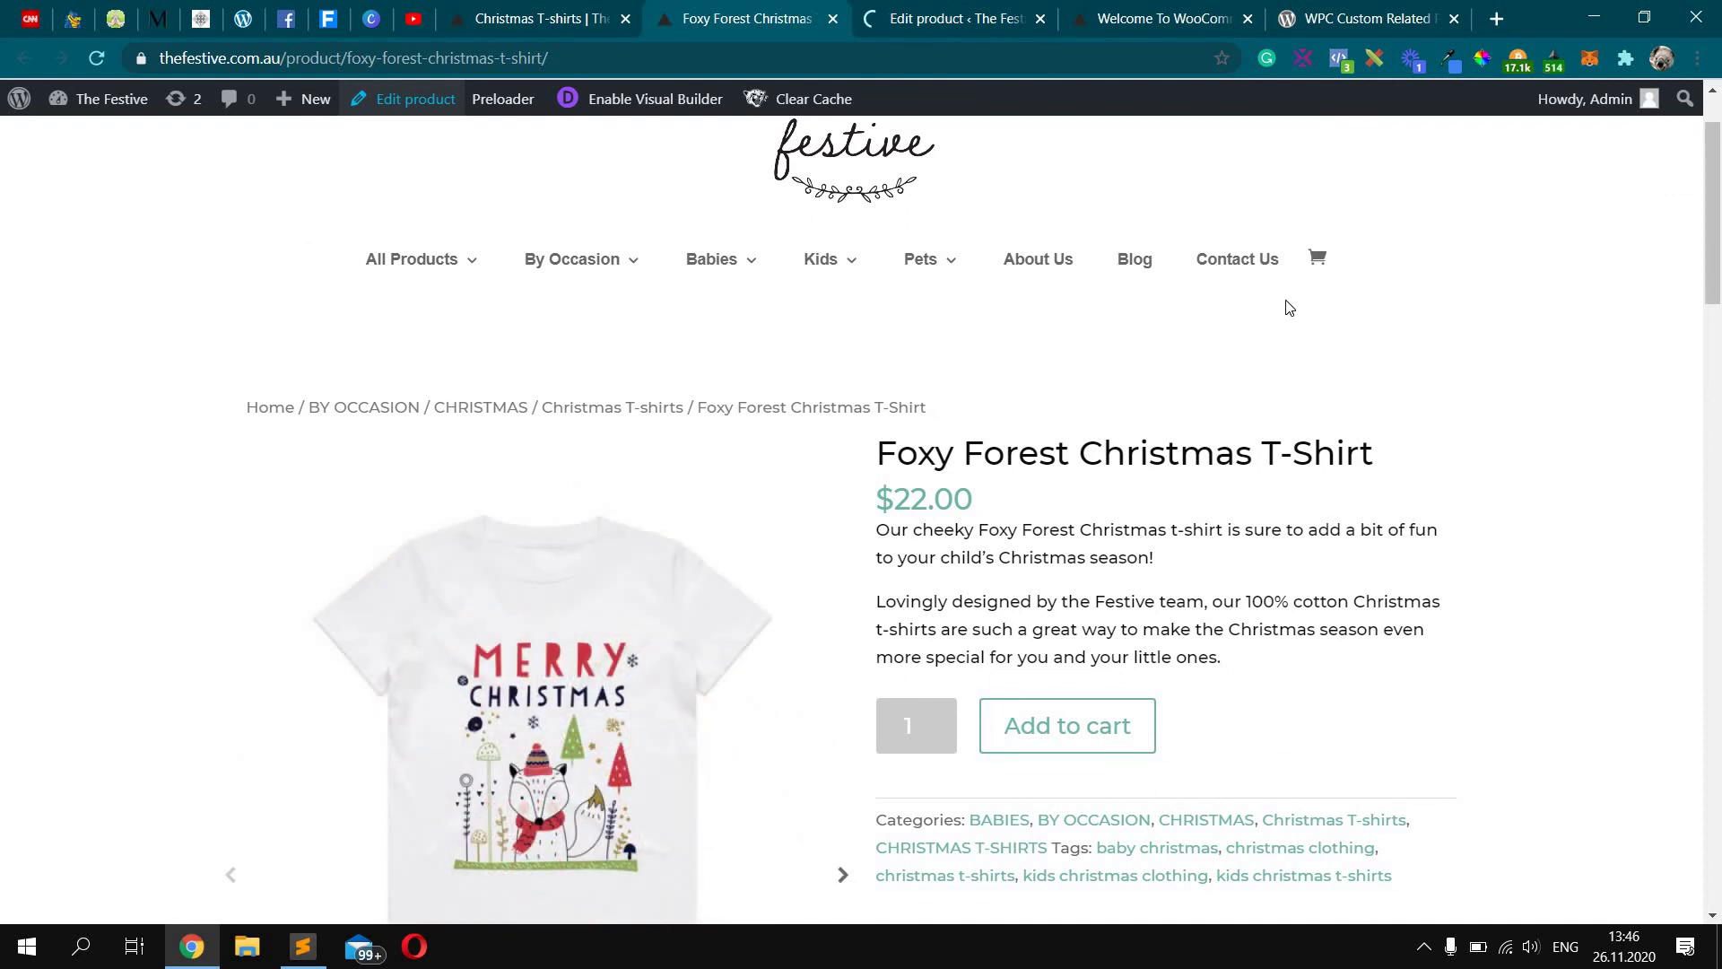
{"action": "key", "text": "F5"}
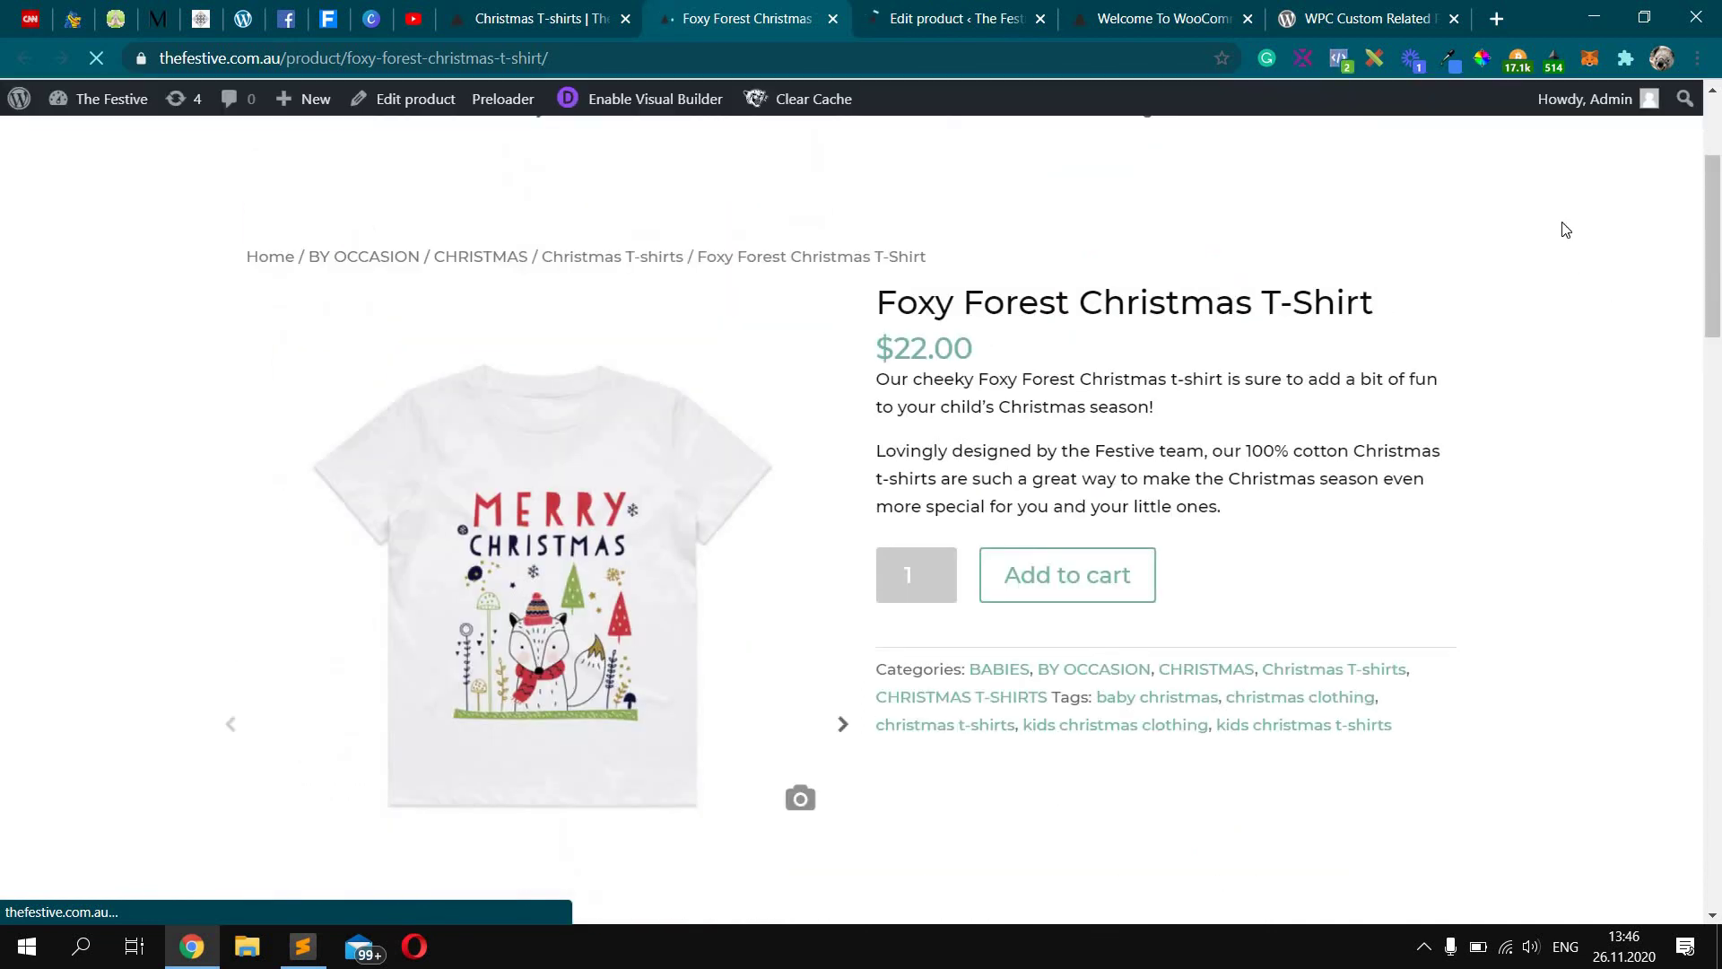
{"action": "scroll", "coordinate": [1565, 238], "scroll_direction": "down", "scroll_amount": 15}
{"action": "scroll", "coordinate": [1574, 260], "scroll_direction": "down", "scroll_amount": 5}
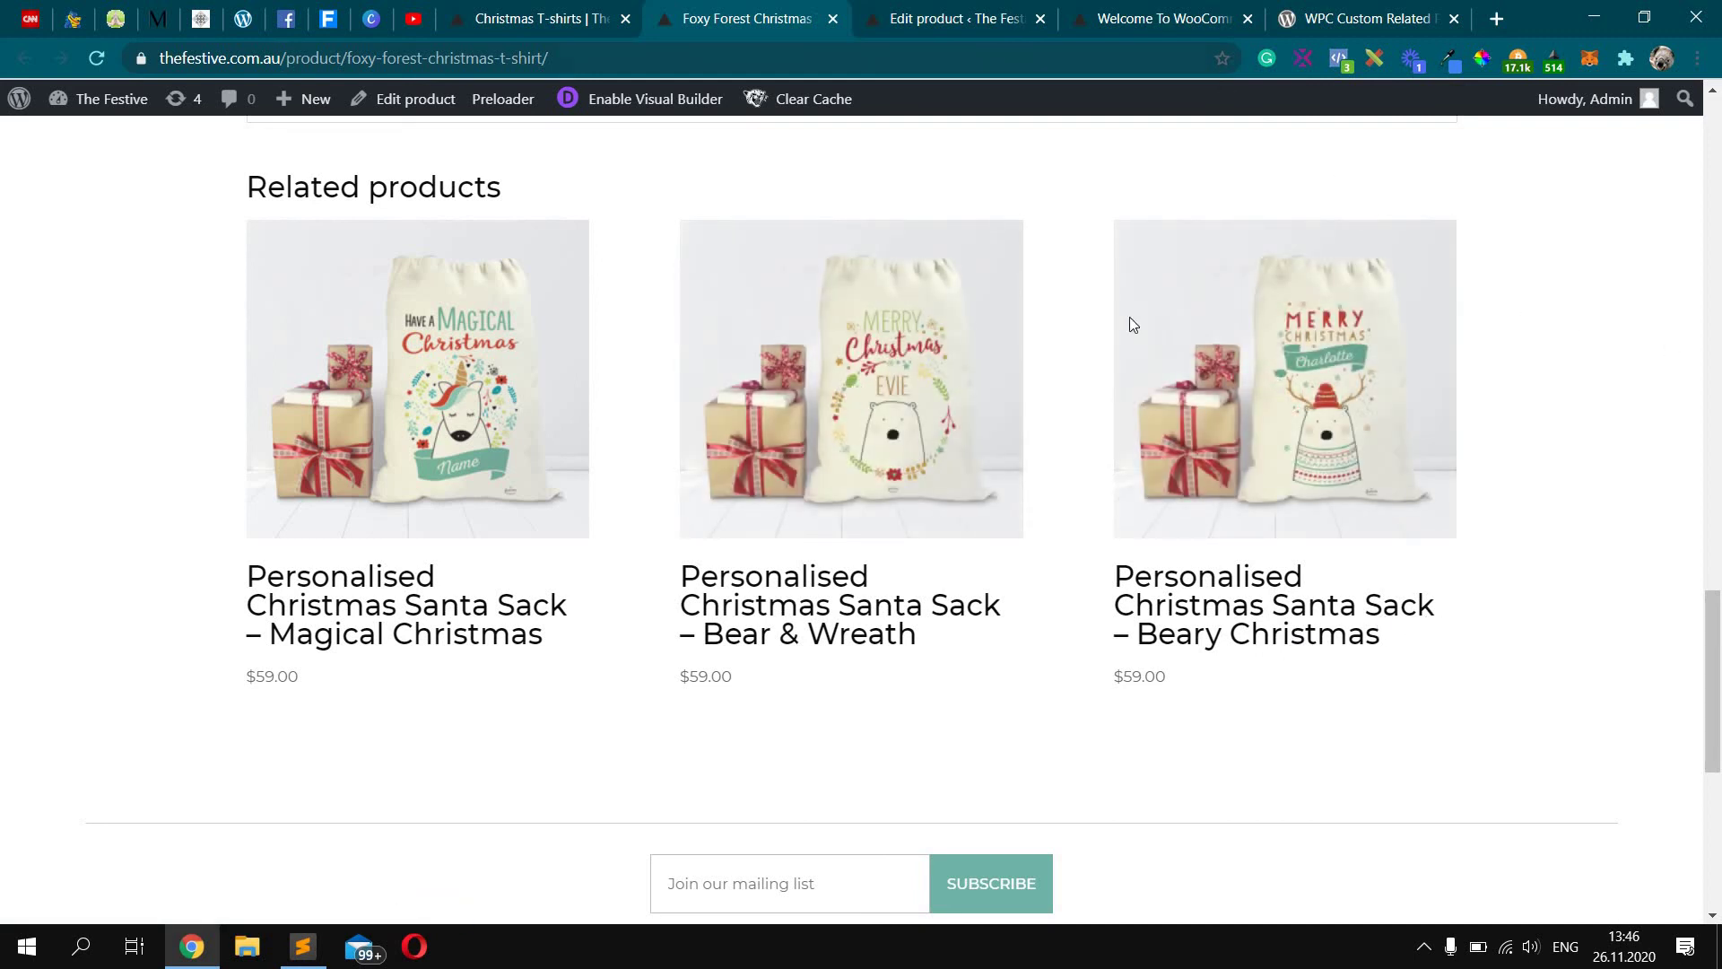
{"action": "key", "text": "ctrl+Tab"}
{"action": "scroll", "coordinate": [280, 383], "scroll_direction": "down", "scroll_amount": 15}
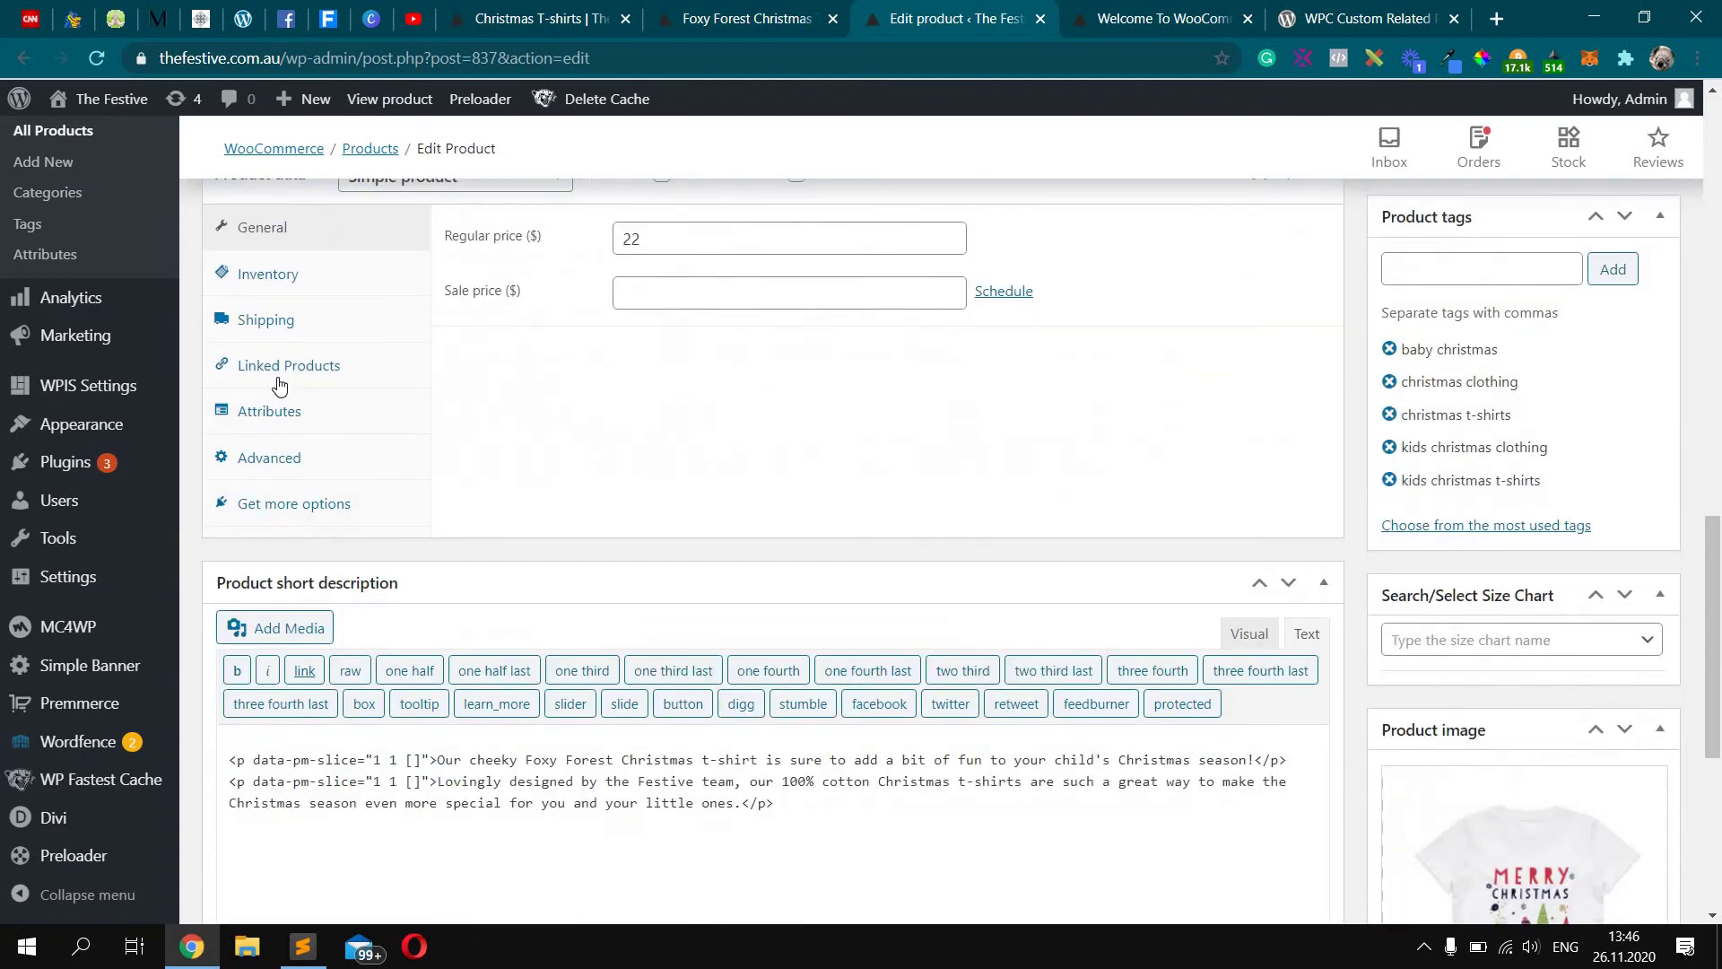
{"action": "left_click", "coordinate": [280, 377]}
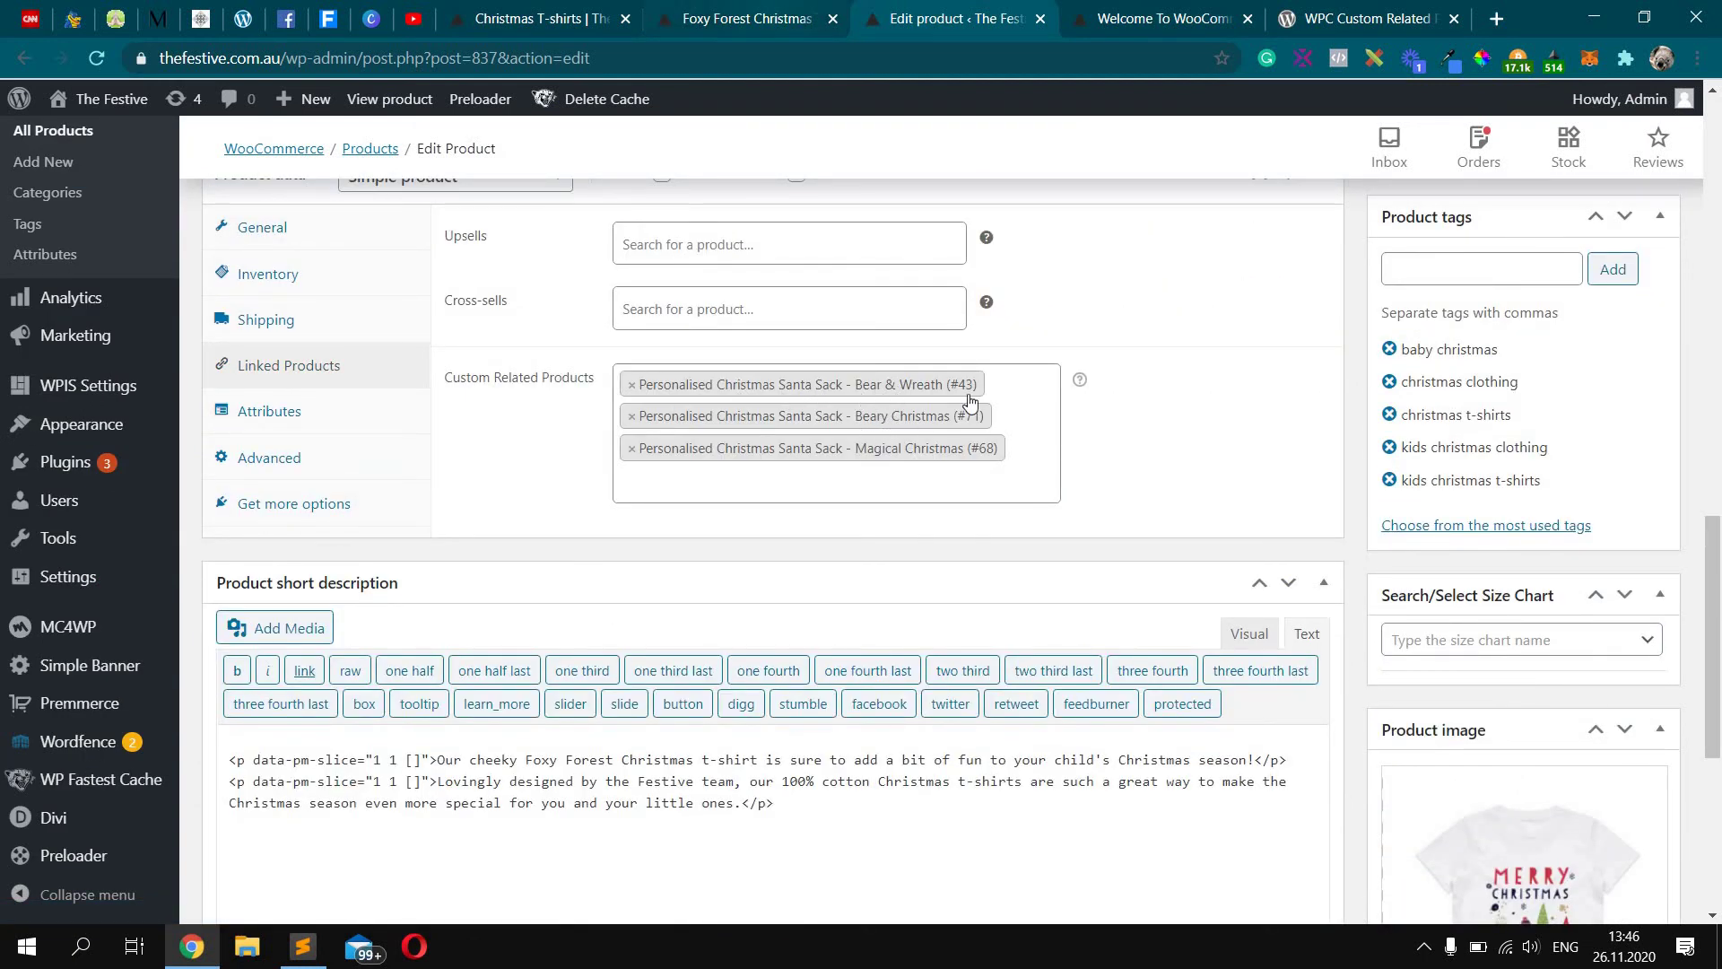
{"action": "key", "text": "ctrl+shift+Tab"}
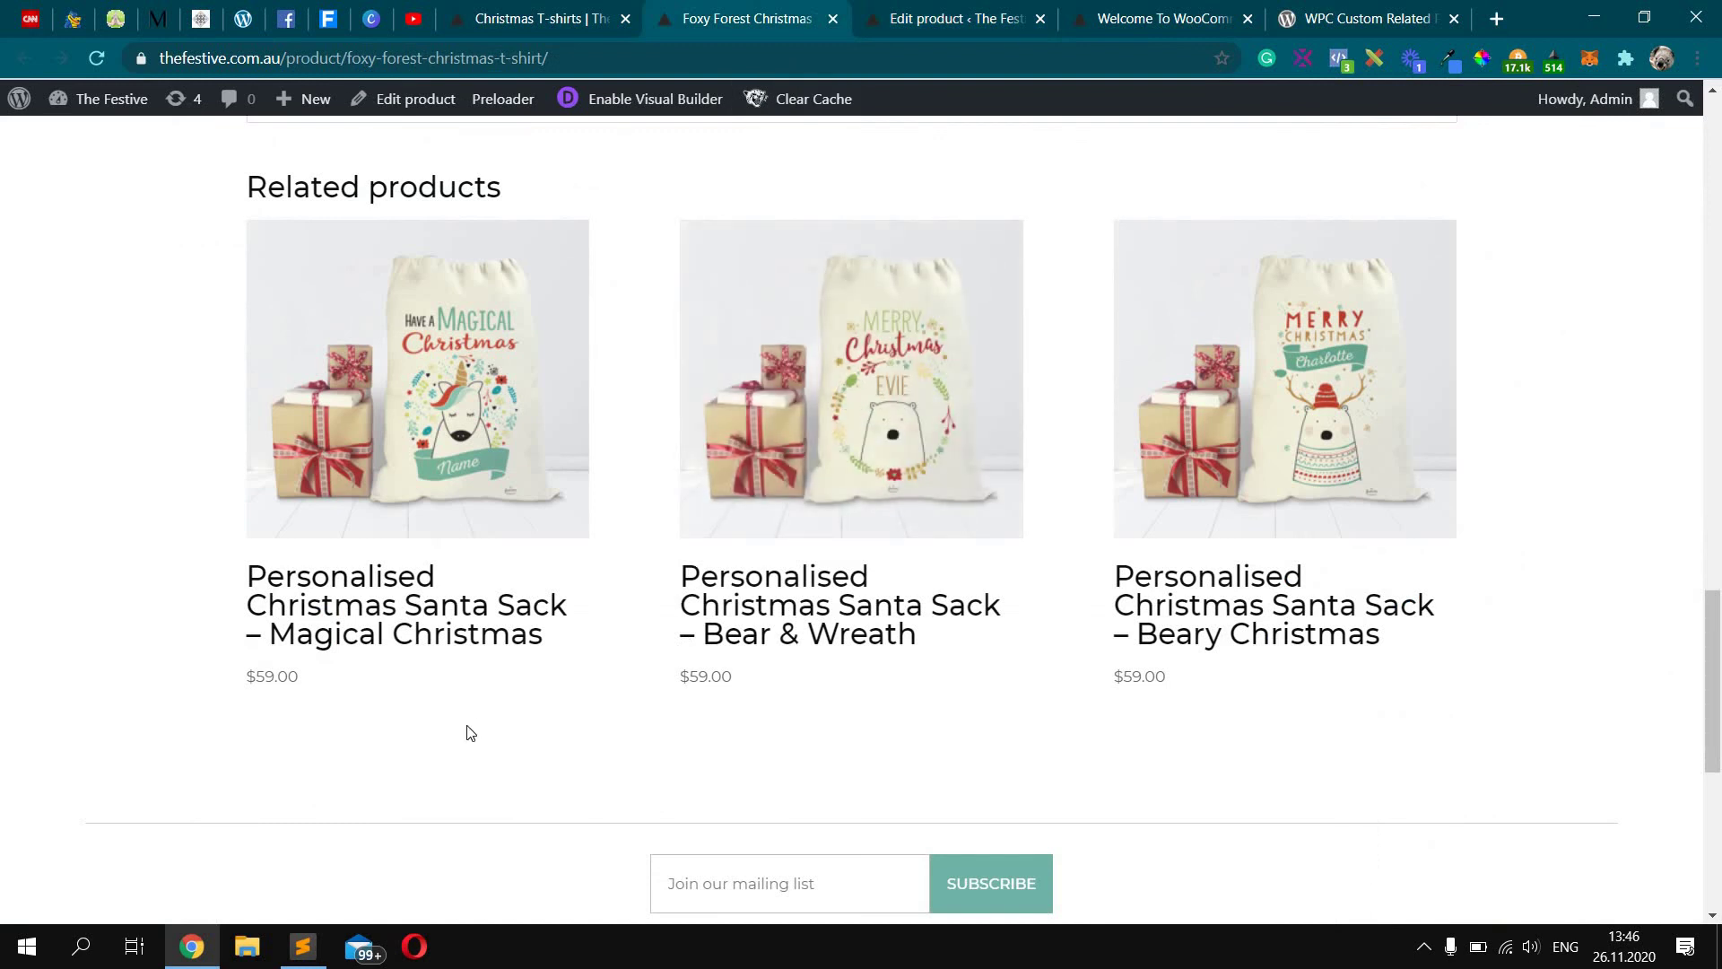